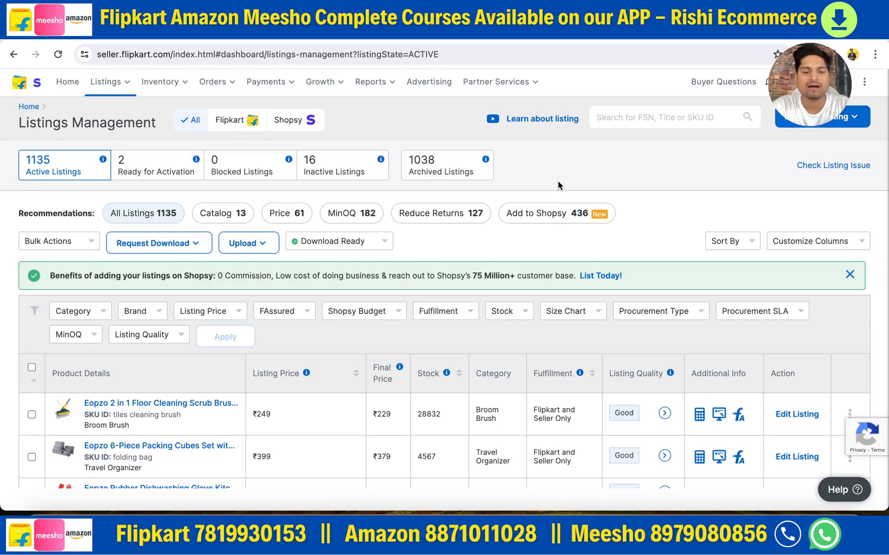
scroll(133, 230, down, 10)
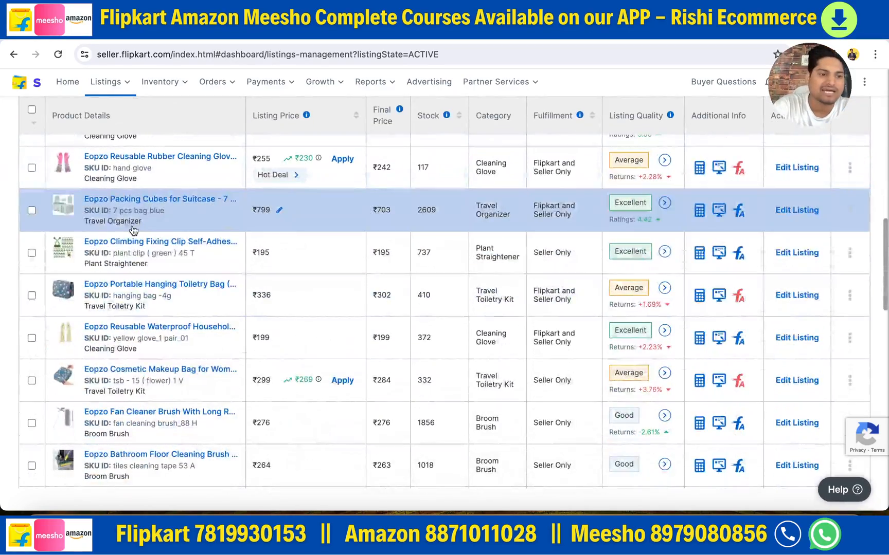
scroll(103, 252, up, 10)
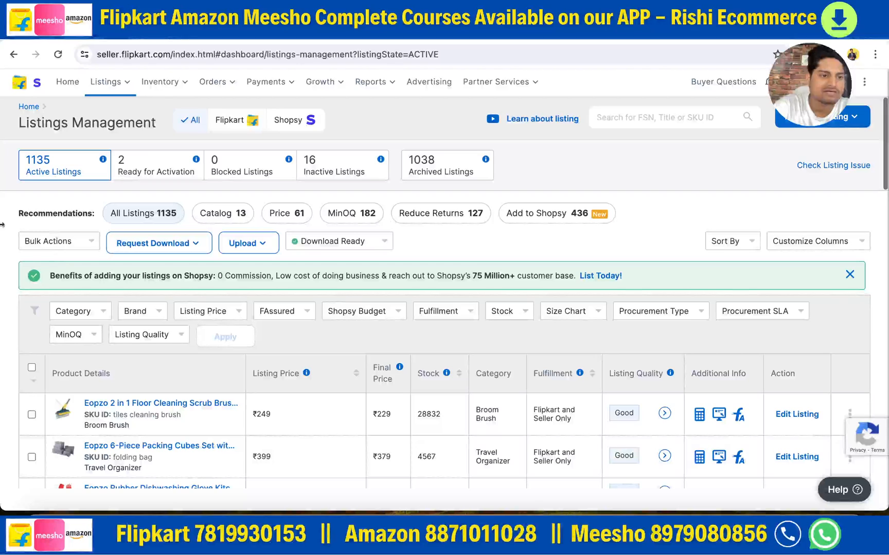
click(30, 369)
click(30, 370)
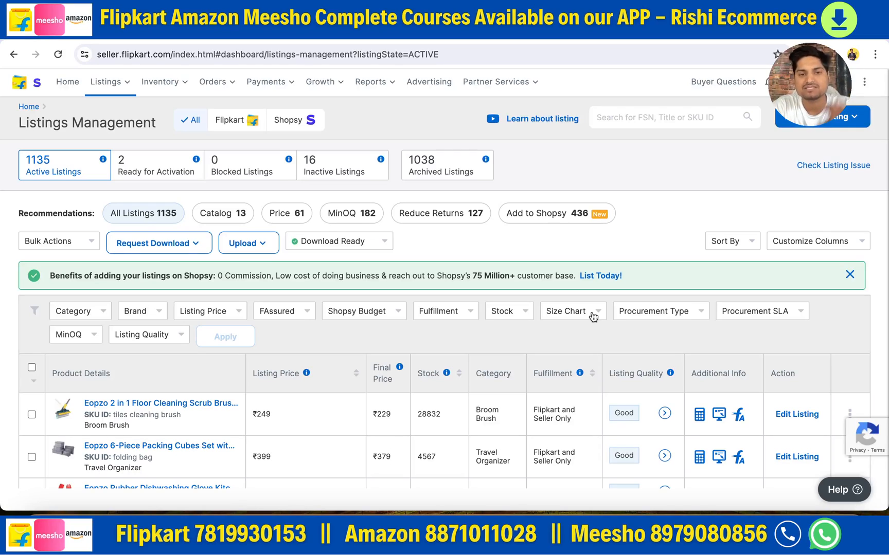
- Switch to the Downloads note and review its download, copy paste and upload stages, then return to the listings page
click(883, 548)
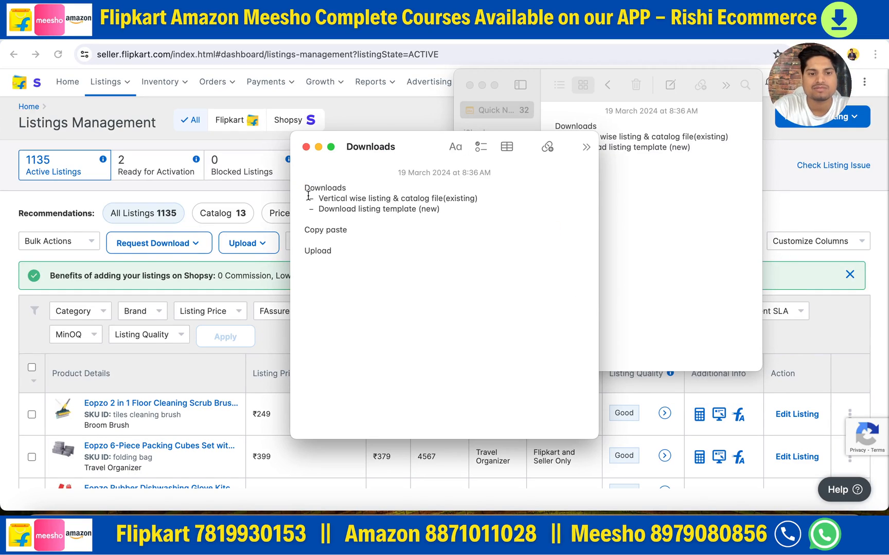
drag(303, 187, 352, 188)
drag(302, 230, 379, 230)
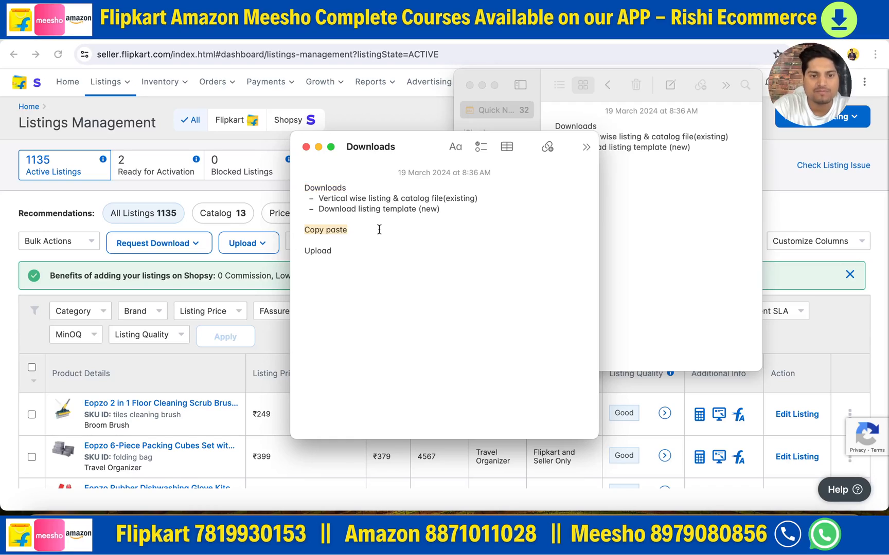
drag(303, 251, 354, 247)
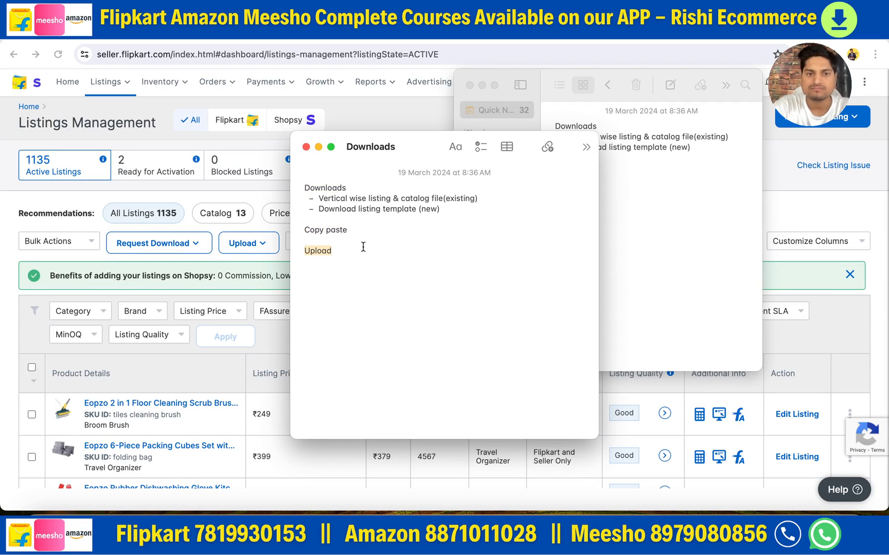
click(805, 180)
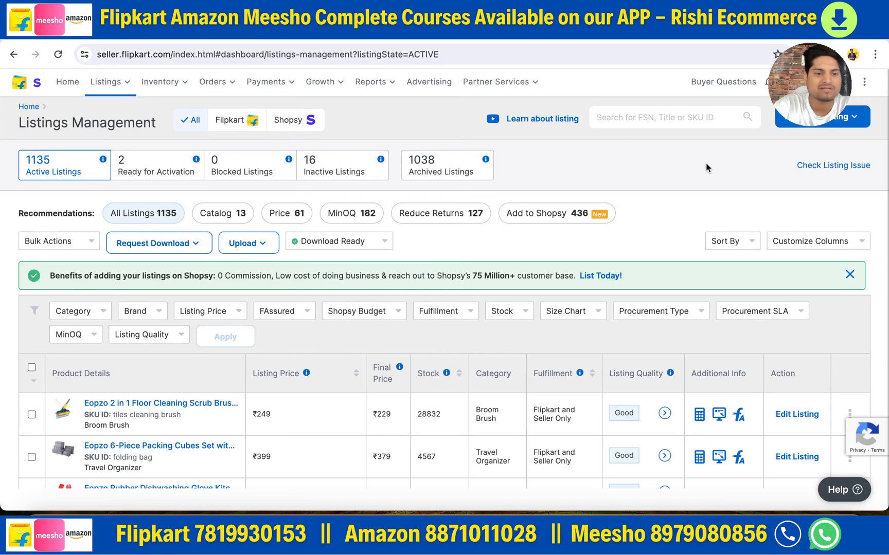
- Reload the Listings Management page and dismiss the Shopsy promotion
click(56, 58)
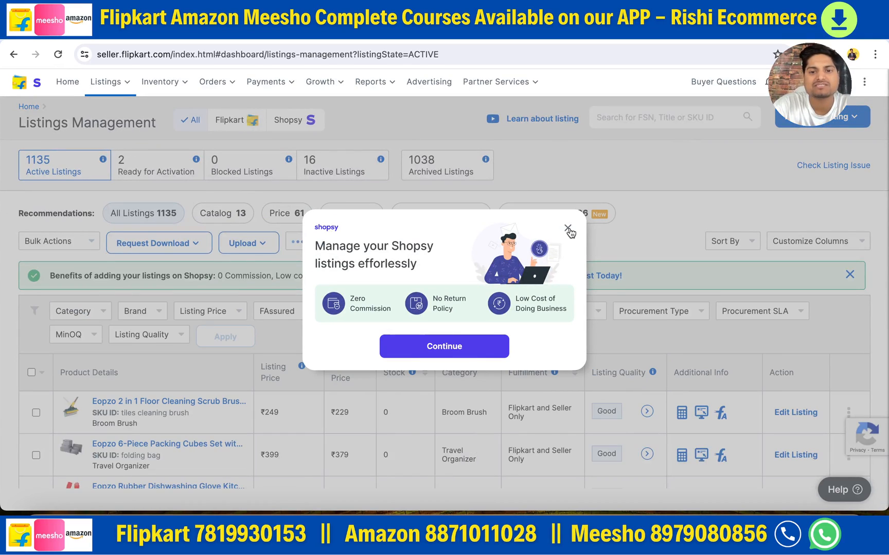
click(568, 227)
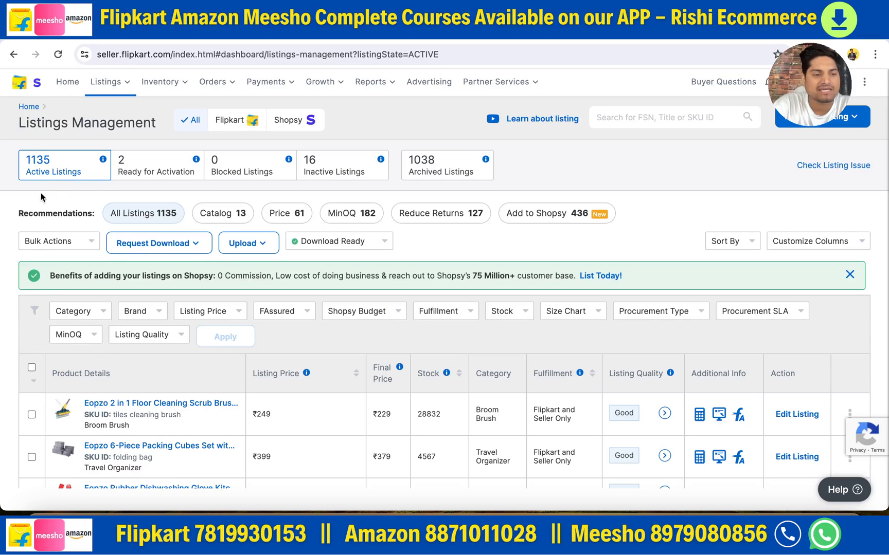
- Open the category filter for the active listings and look through its product categories
click(87, 315)
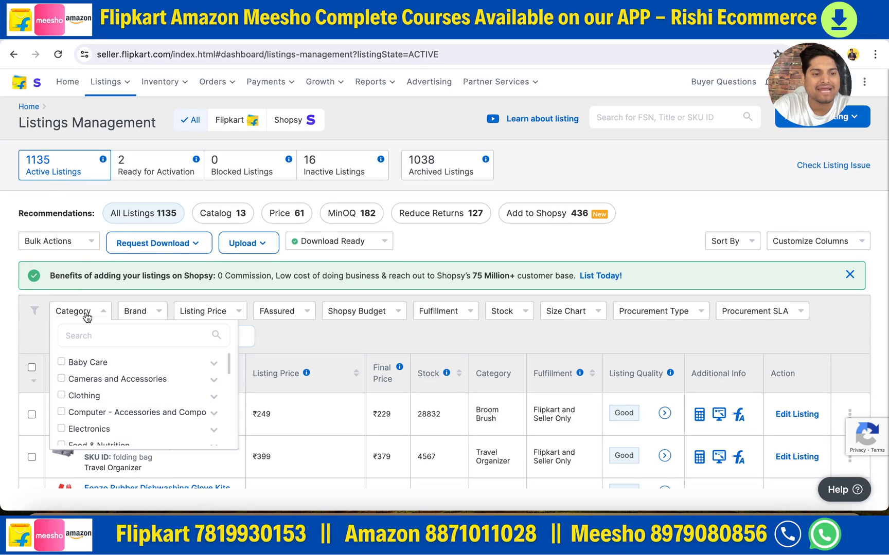
scroll(111, 430, down, 10)
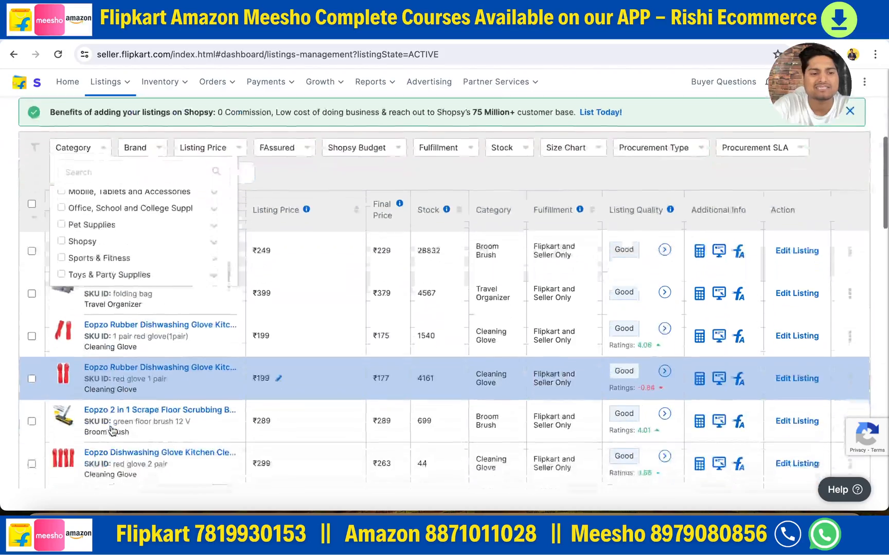
scroll(126, 196, up, 3)
scroll(123, 206, up, 6)
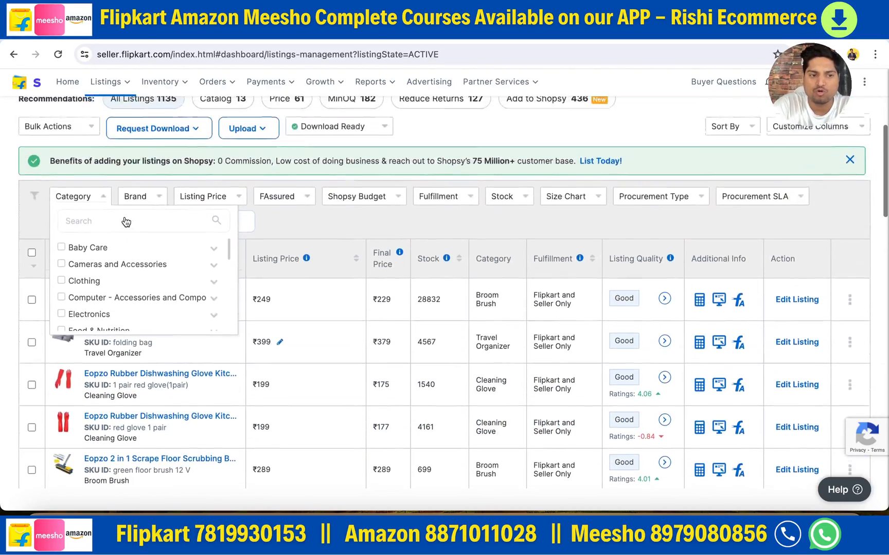
click(88, 260)
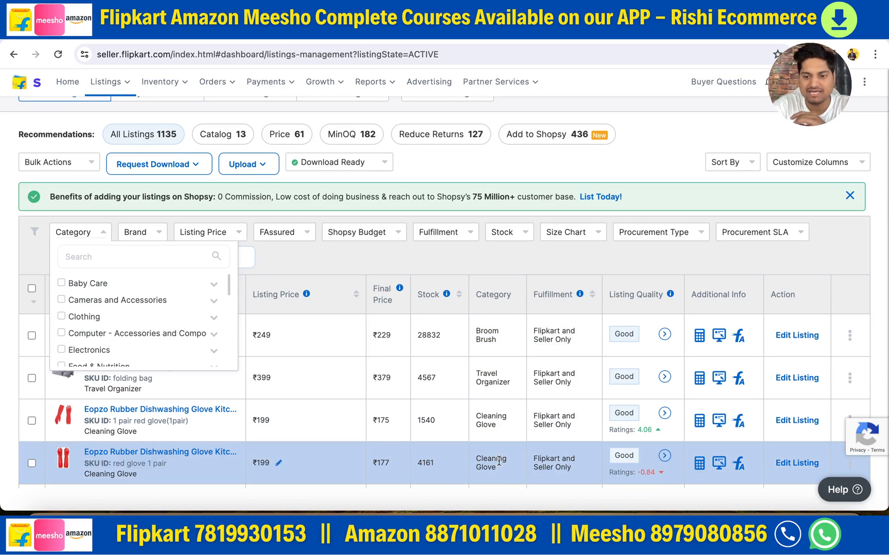
- Check the vertical wise listing and catalog file item in the Downloads note, then return to the listings page
click(507, 535)
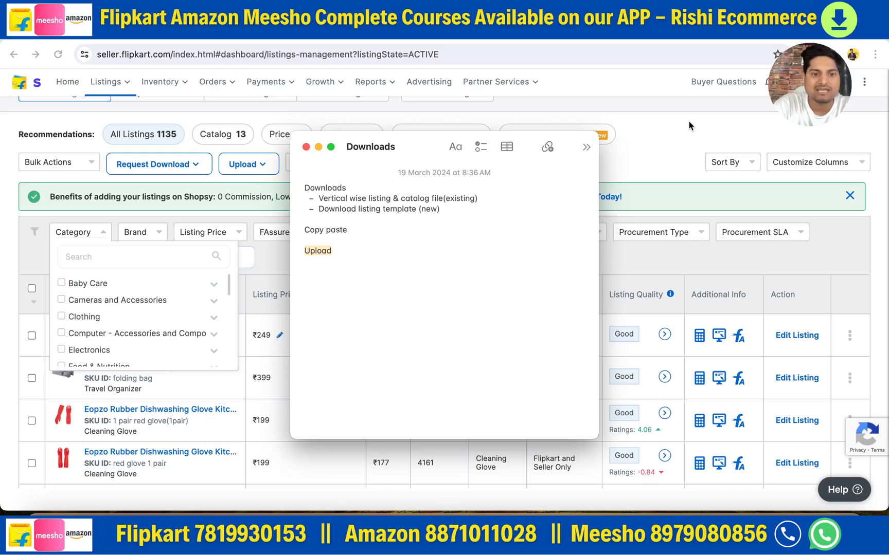
drag(319, 199, 479, 200)
click(662, 141)
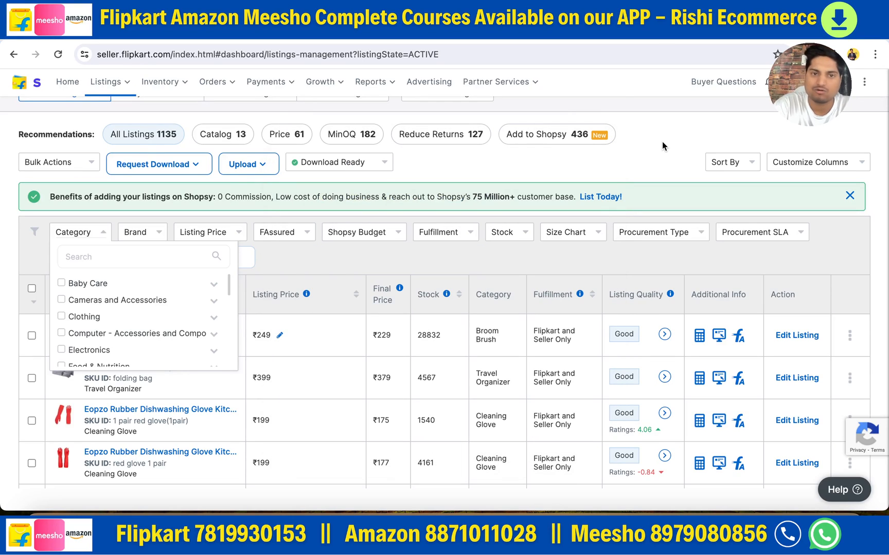
- Search the category filter for "broom" and filter the active listings by Broom Brush
click(87, 257)
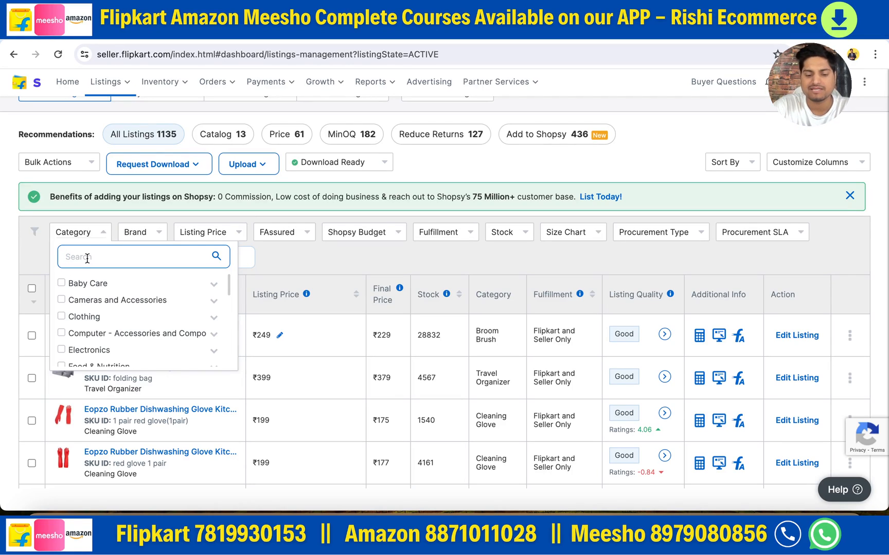
text(be)
text(room)
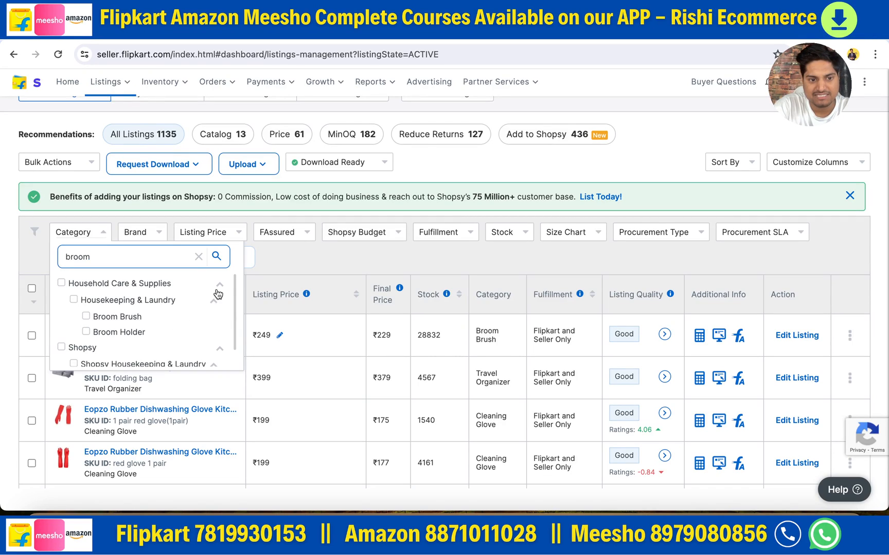
click(87, 317)
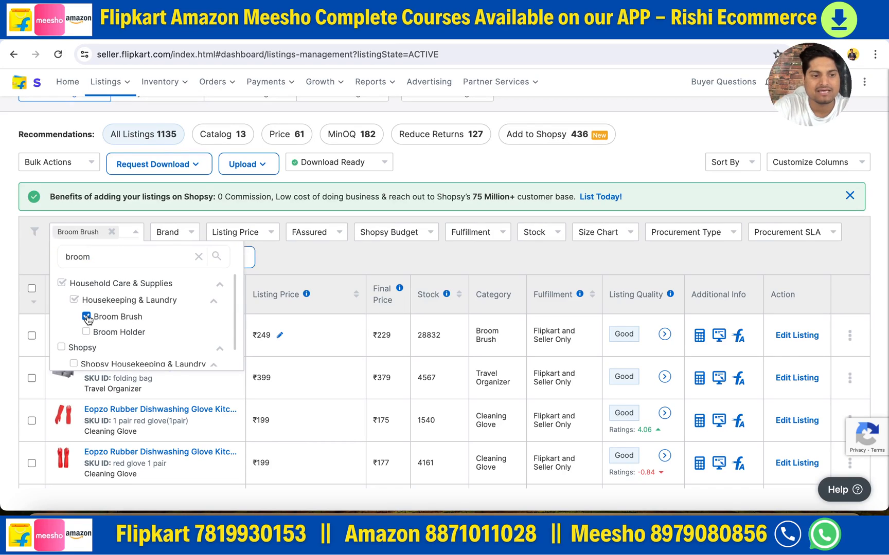
click(307, 252)
click(233, 262)
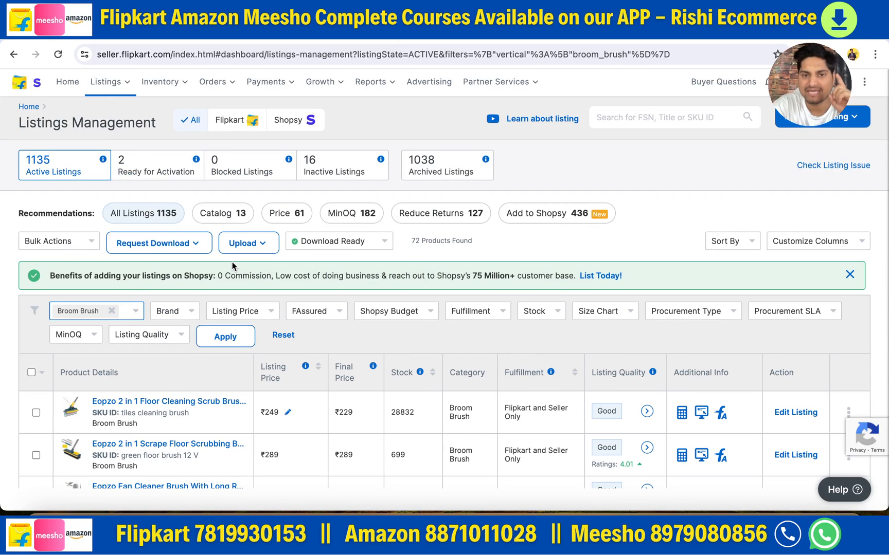
- Select the filtered Broom Brush listings across all pages and check the number of products selected
scroll(349, 342, down, 2)
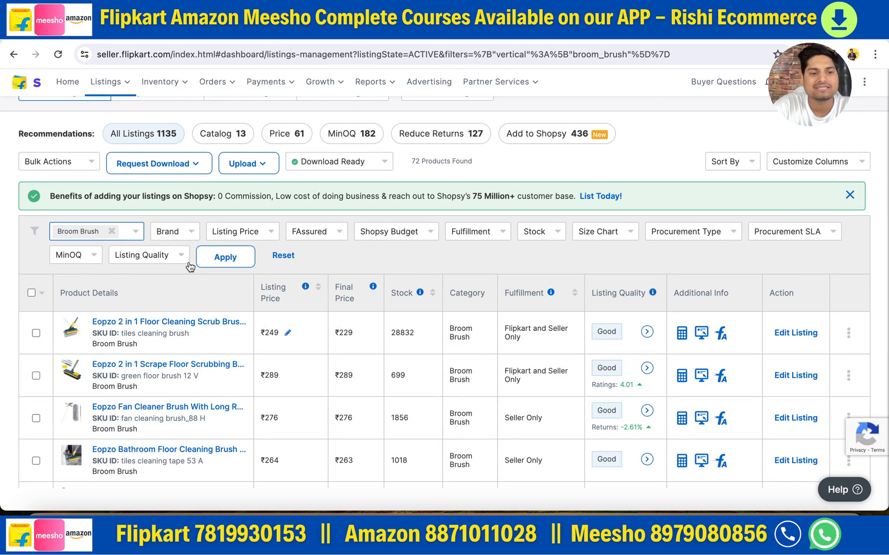
scroll(229, 380, down, 1)
click(31, 246)
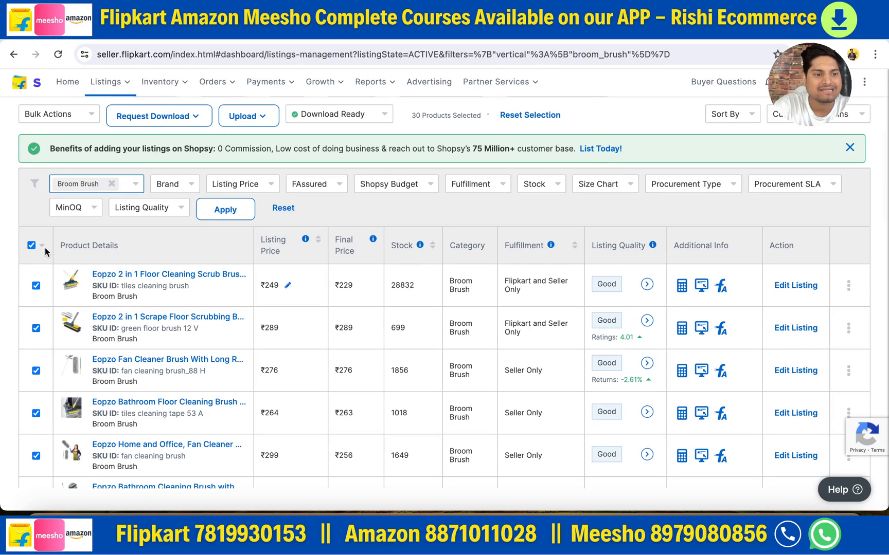
click(42, 246)
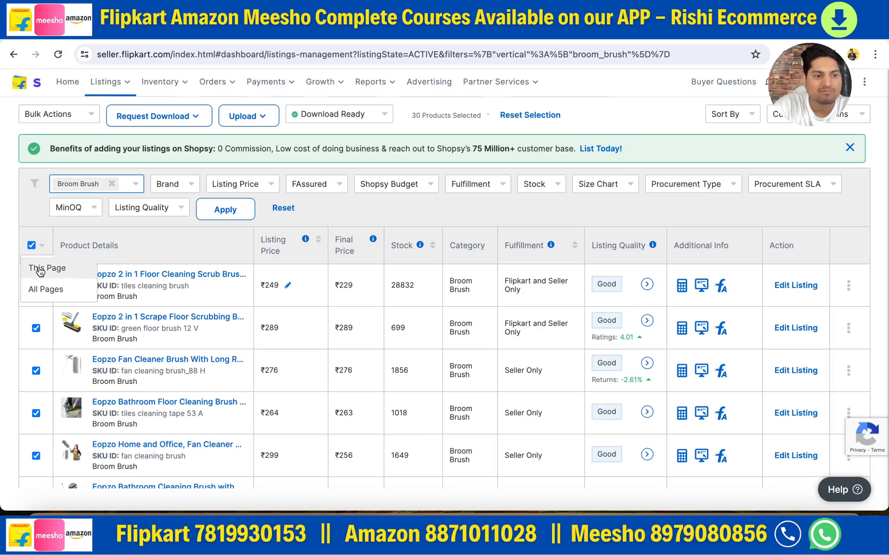
click(36, 292)
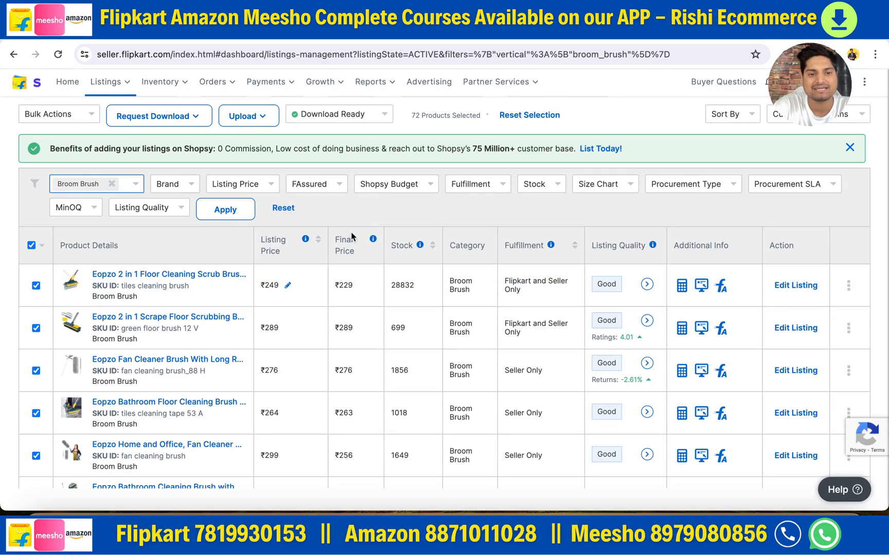
scroll(386, 234, up, 3)
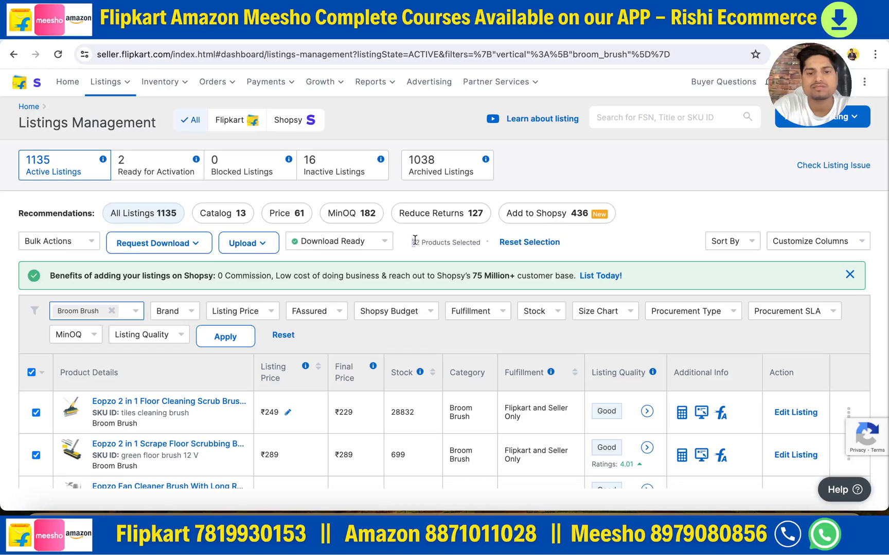
drag(411, 242, 483, 247)
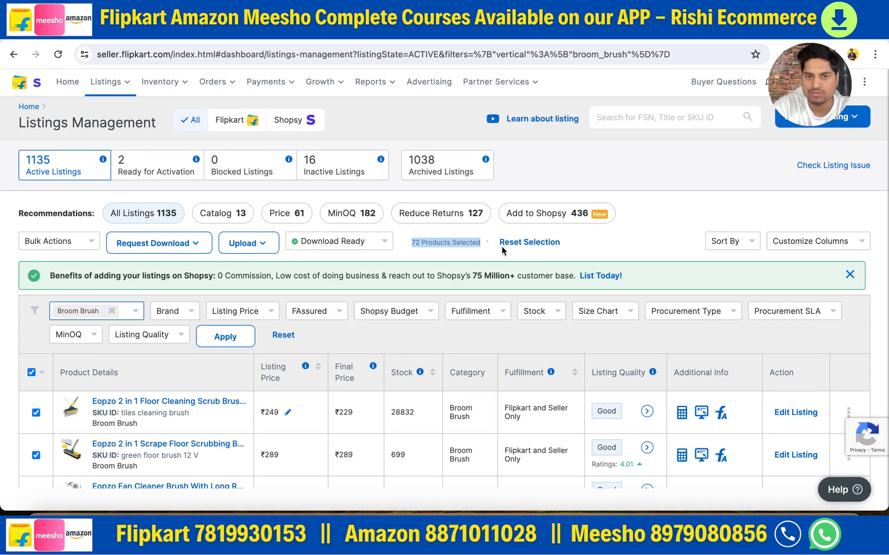
click(586, 251)
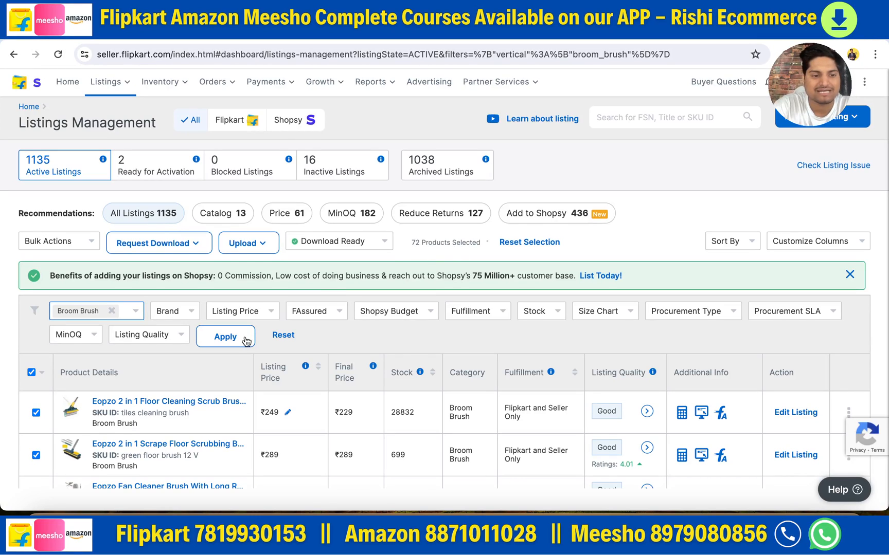
- Request downloads of both the listing file and the catalog file for the selected Broom Brush products
click(159, 252)
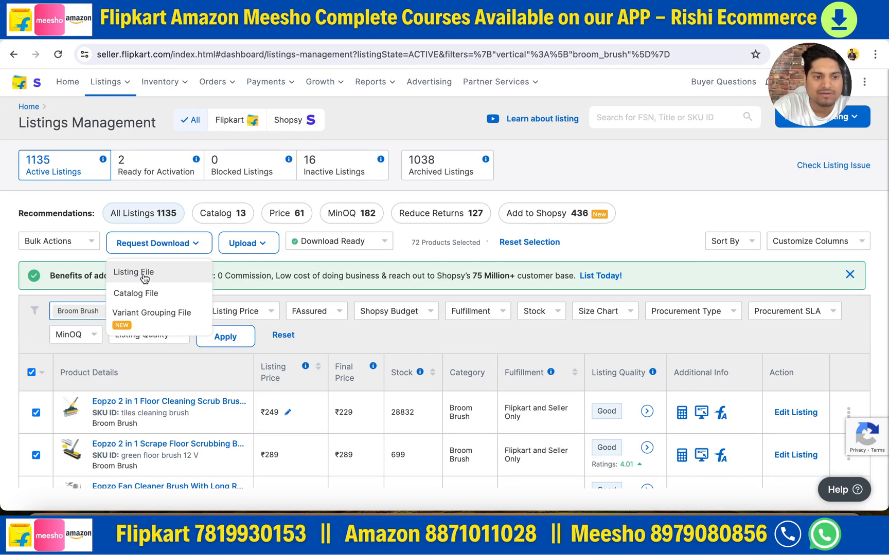
click(136, 277)
click(155, 246)
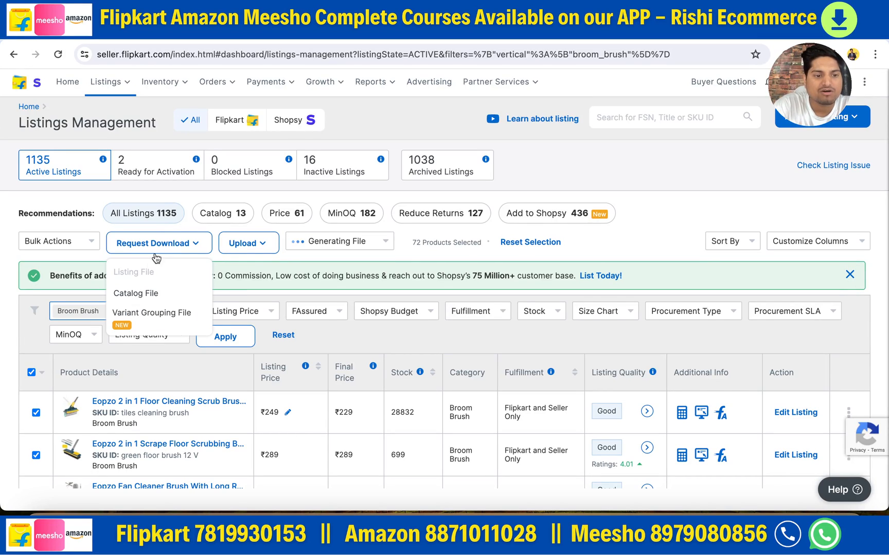
click(137, 298)
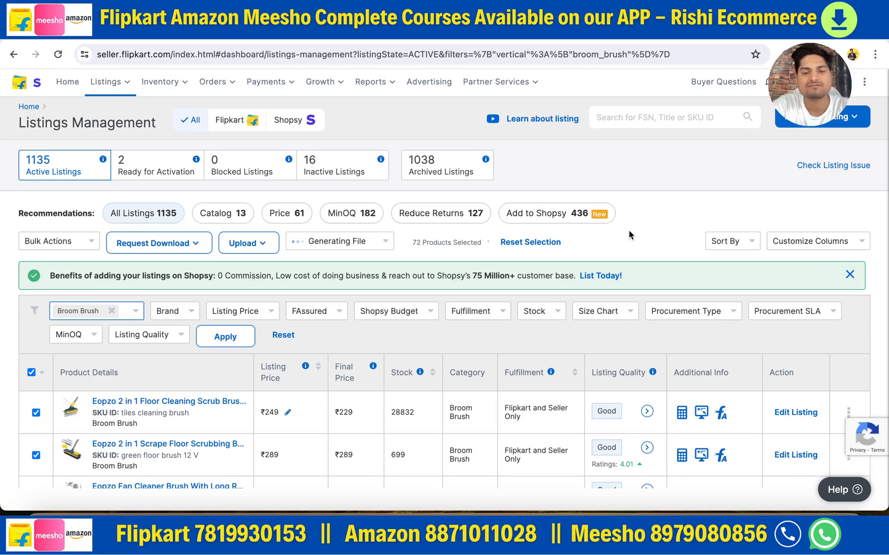
- Download the newest listing file and close the import warnings once it is open in Numbers
click(358, 244)
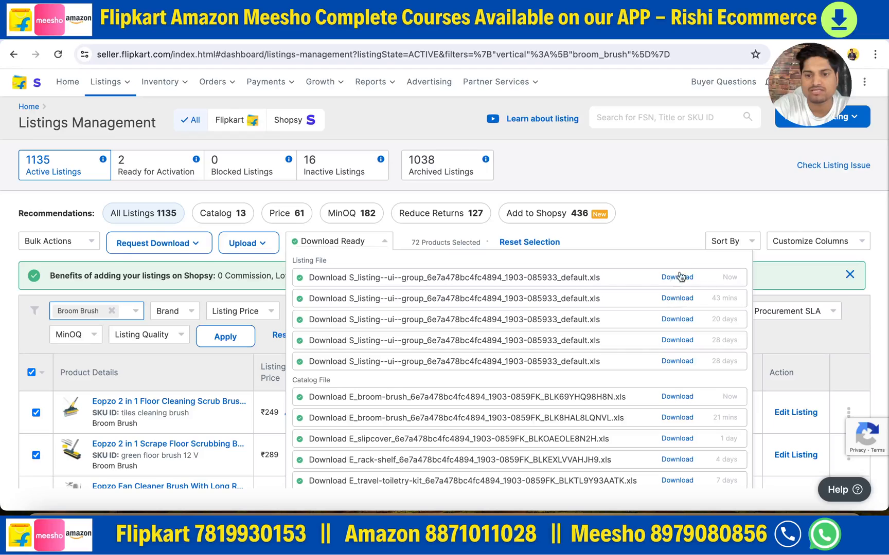
click(677, 278)
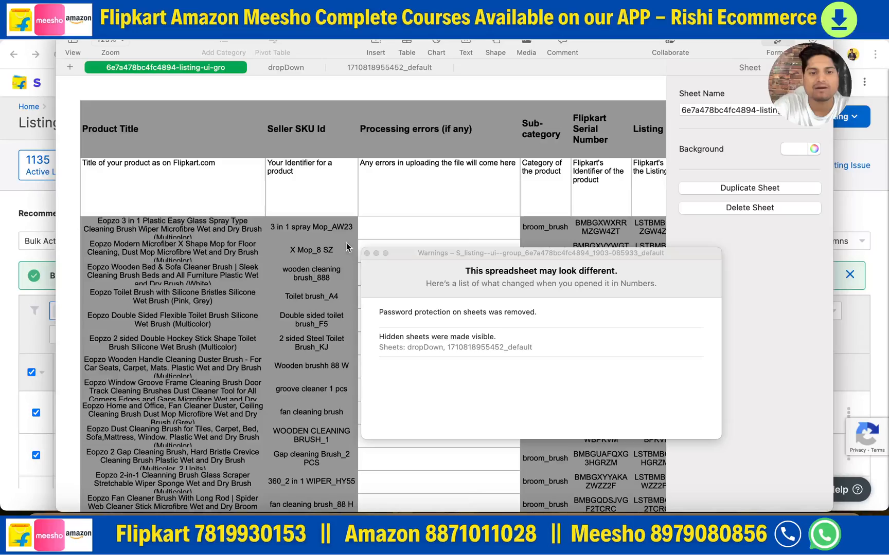
click(366, 254)
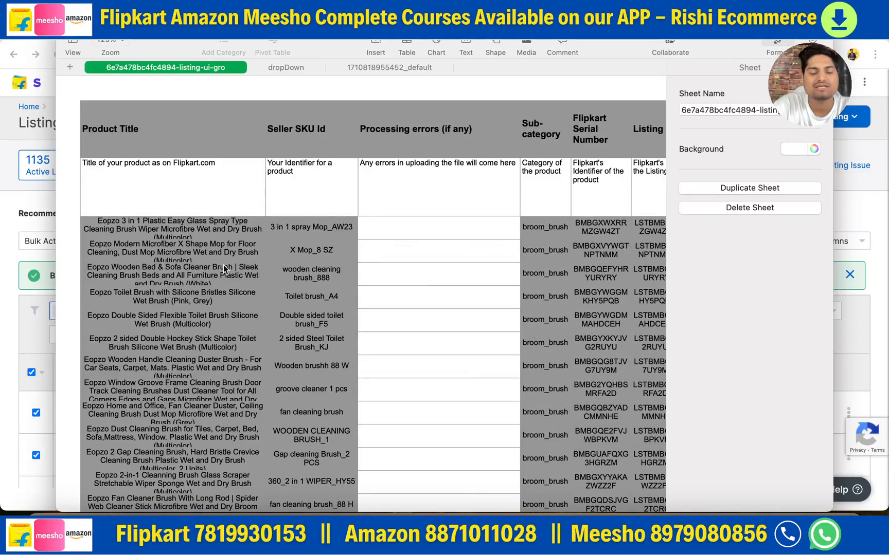
- Examine the product rows and listing columns of the downloaded broom brush spreadsheet
scroll(224, 268, down, 5)
scroll(225, 268, up, 5)
scroll(206, 268, right, 3)
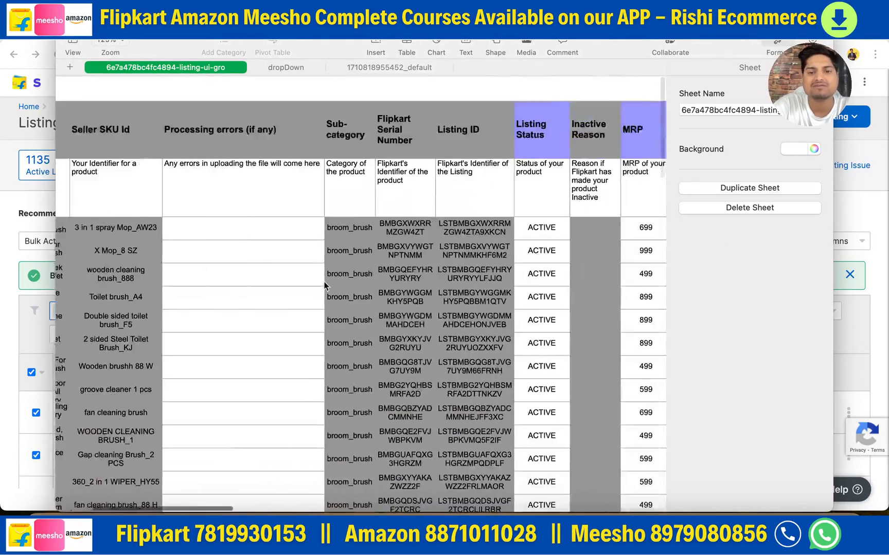
scroll(185, 266, left, 3)
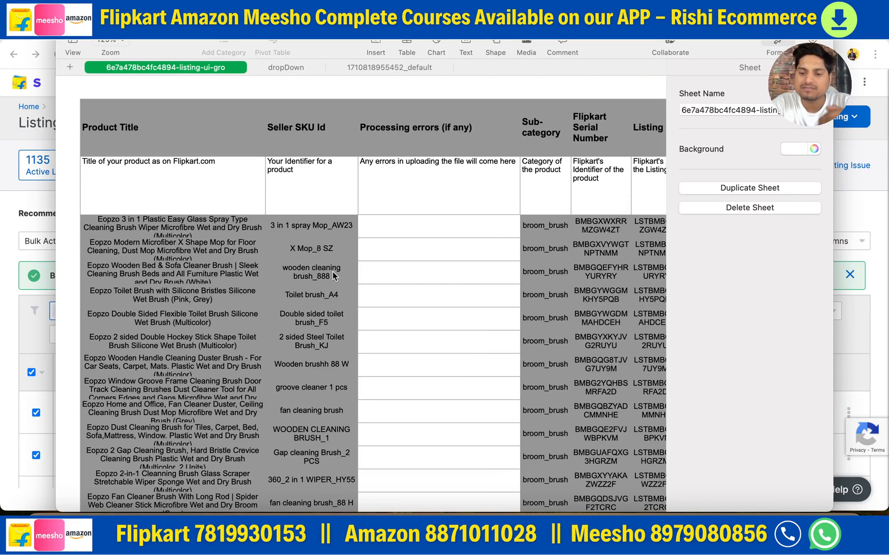
- Review the Downloads note and highlight its "Download listing template (new)" line
click(885, 553)
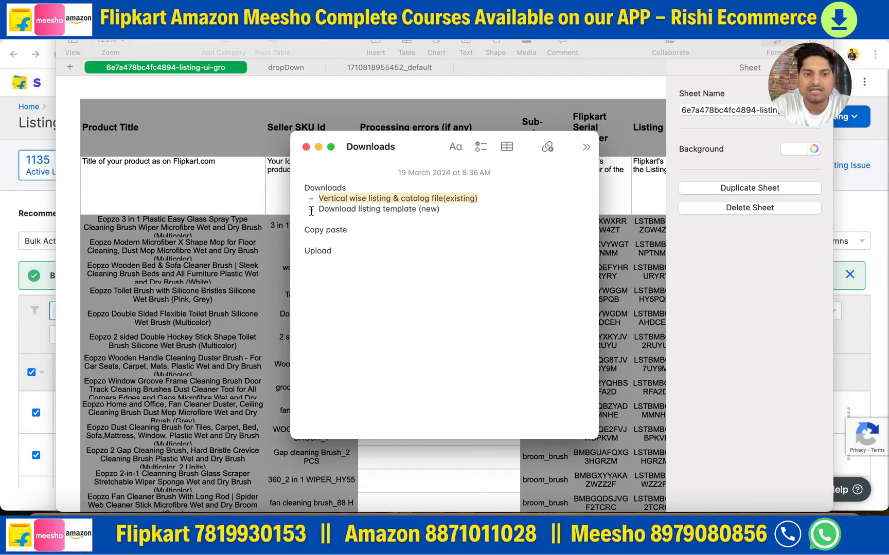
click(371, 214)
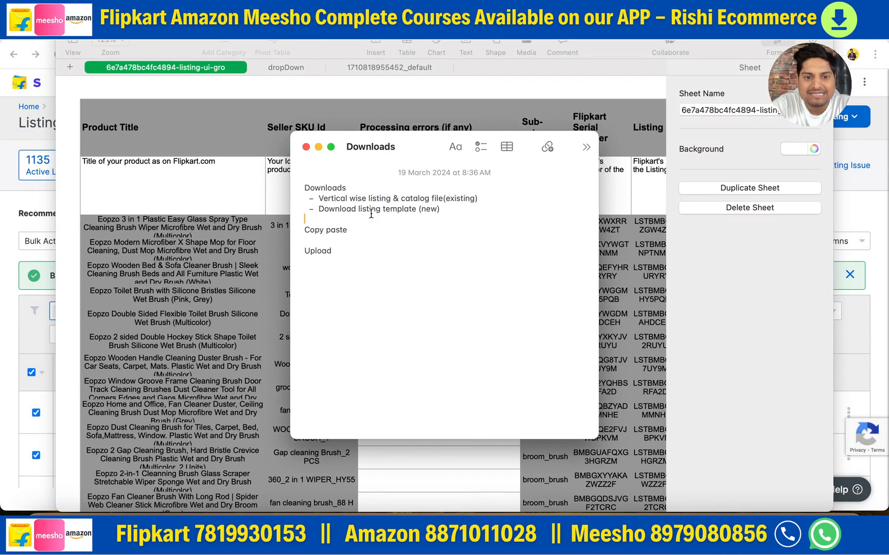
double_click(403, 217)
triple_click(403, 208)
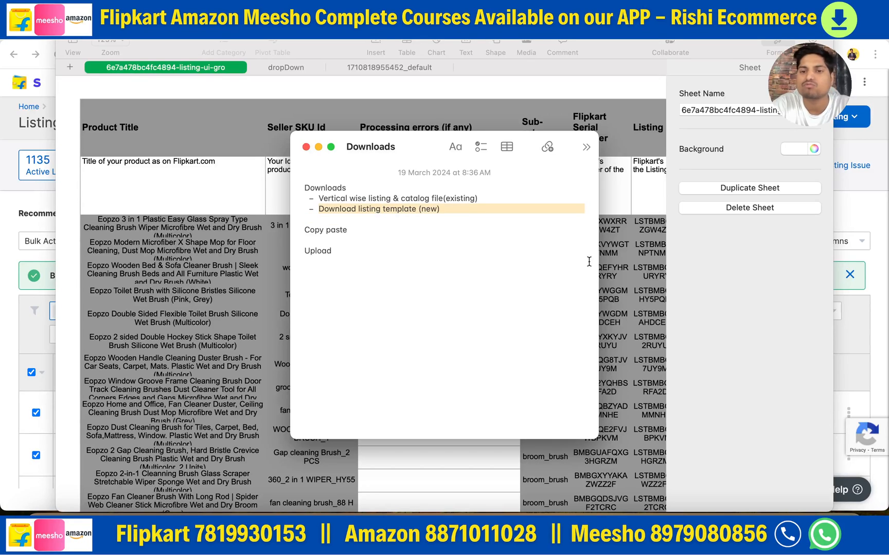
click(713, 311)
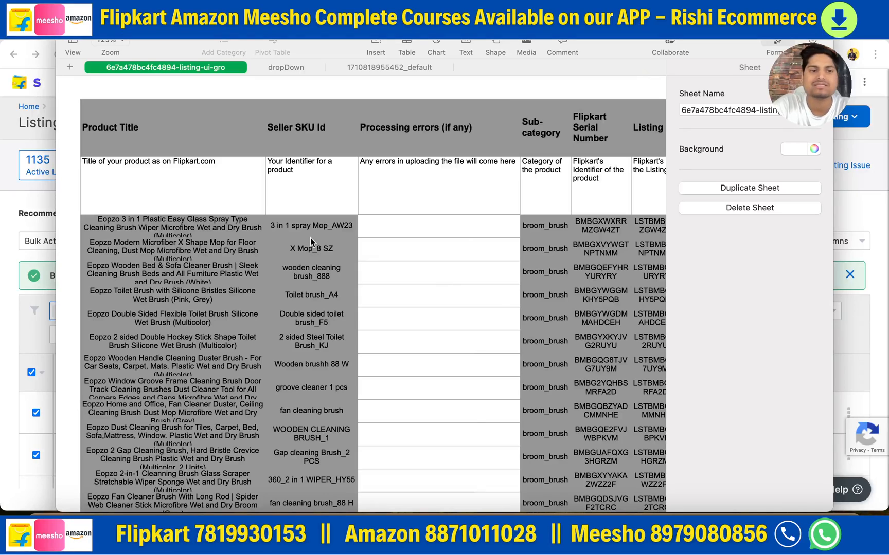
- Select the entire table of the downloaded listing file, and put away the spreadsheet and the Downloads note
click(402, 304)
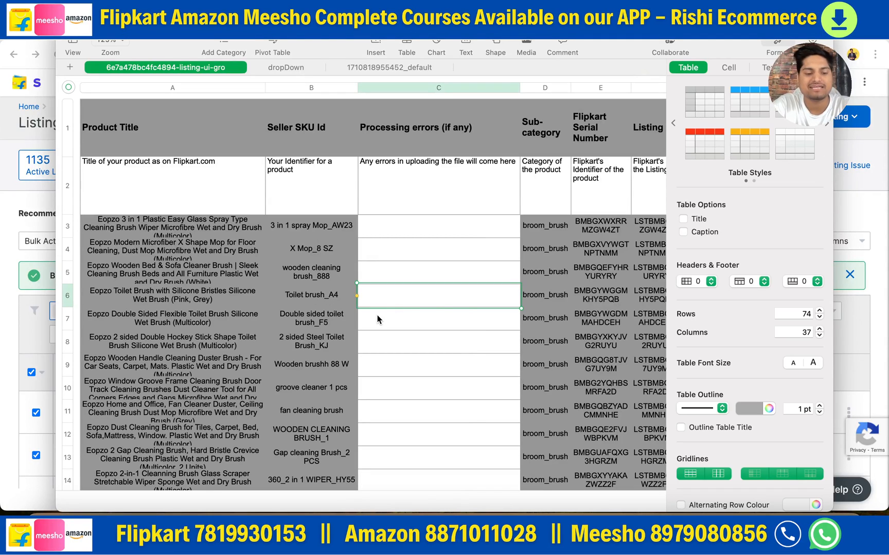
key(super+a)
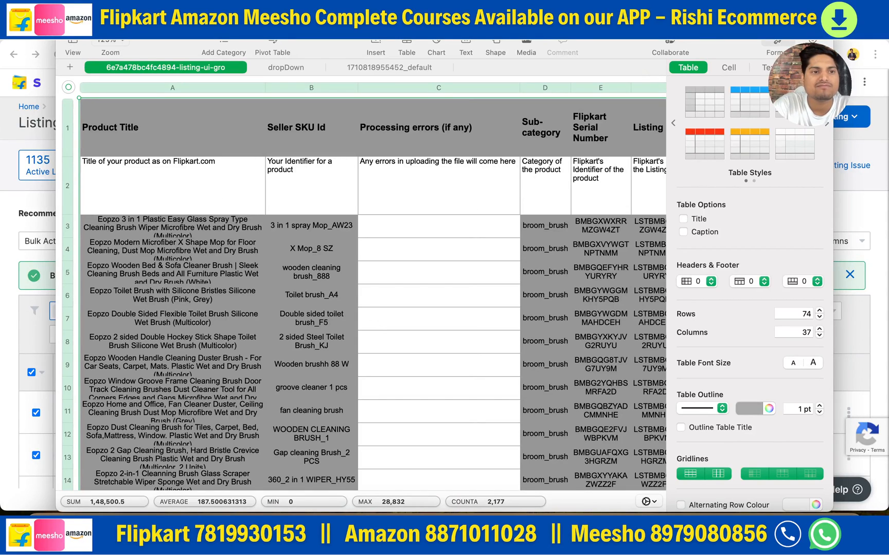
key(super+q)
click(435, 333)
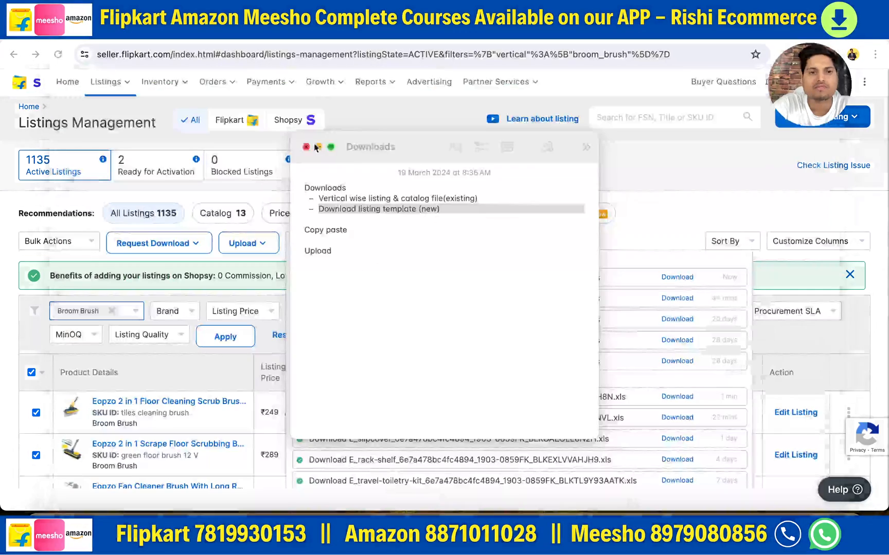
- Switch to the "shopsy ;listings" Google Sheets file and examine the columns of its listing and catalog sheets
click(51, 32)
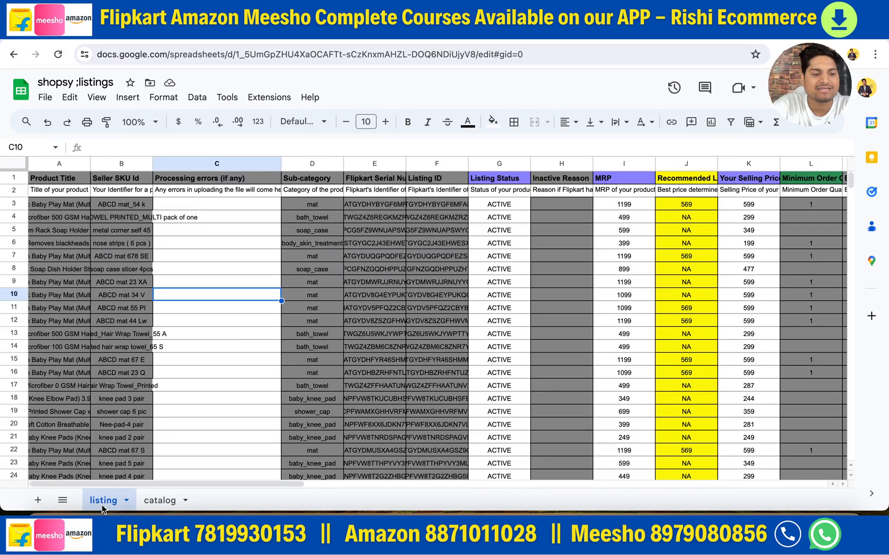
click(196, 437)
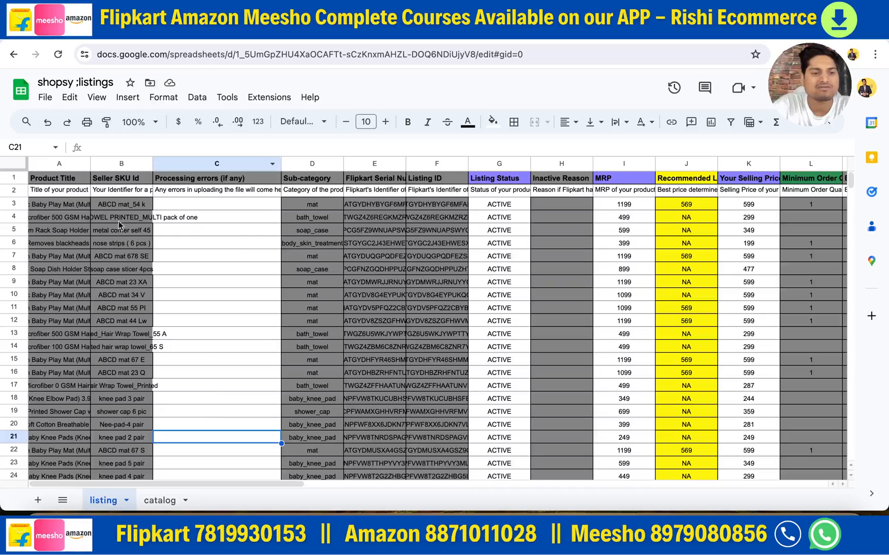
scroll(308, 348, right, 10)
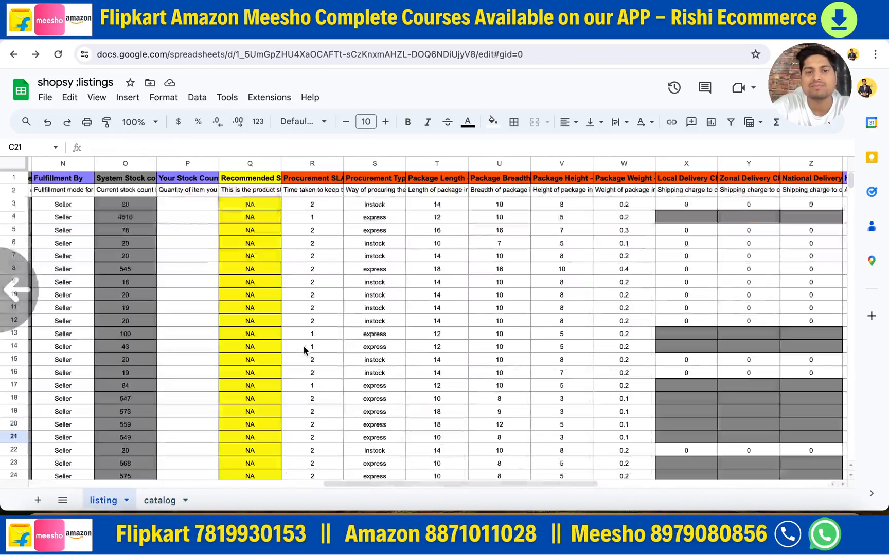
scroll(275, 328, left, 10)
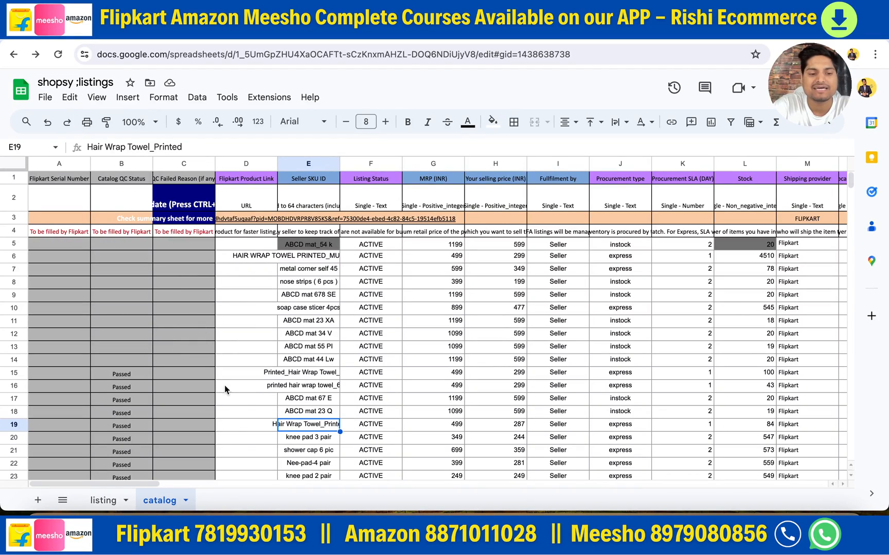
click(104, 500)
click(150, 504)
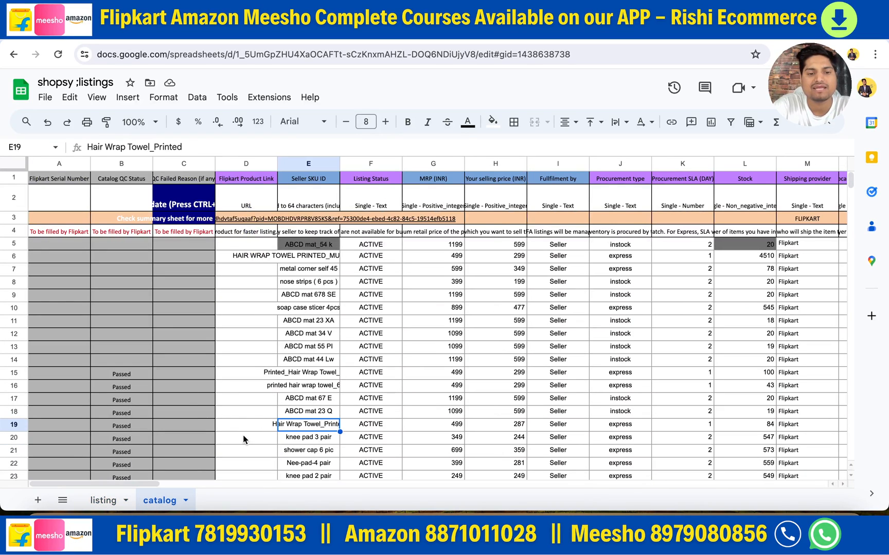
click(103, 500)
click(164, 503)
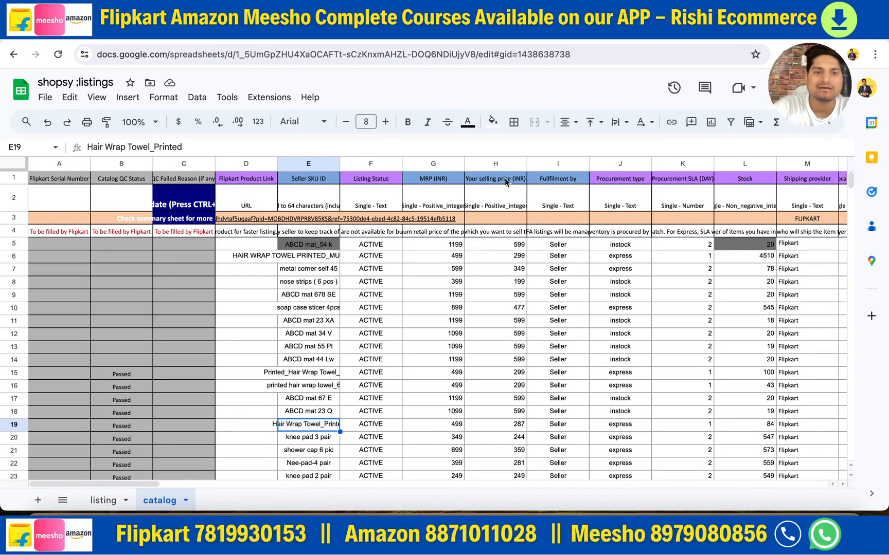
- Return to Flipkart Seller Hub, start a new bulk listing for the Shopsy marketplace and dismiss the introduction
click(247, 31)
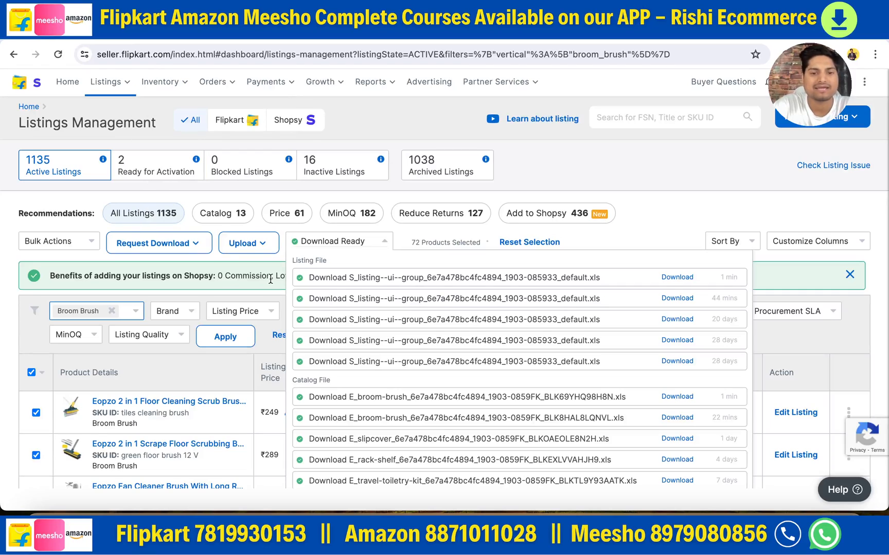
click(366, 248)
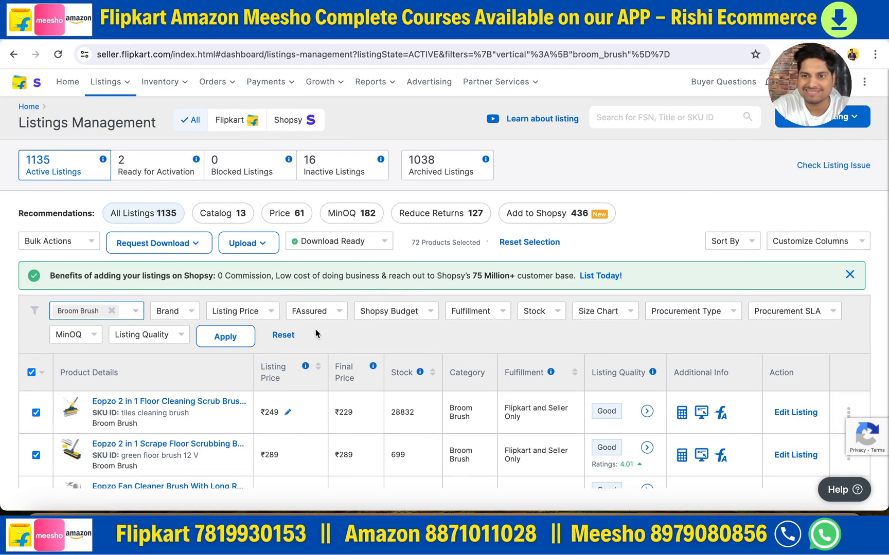
mouse_move(109, 87)
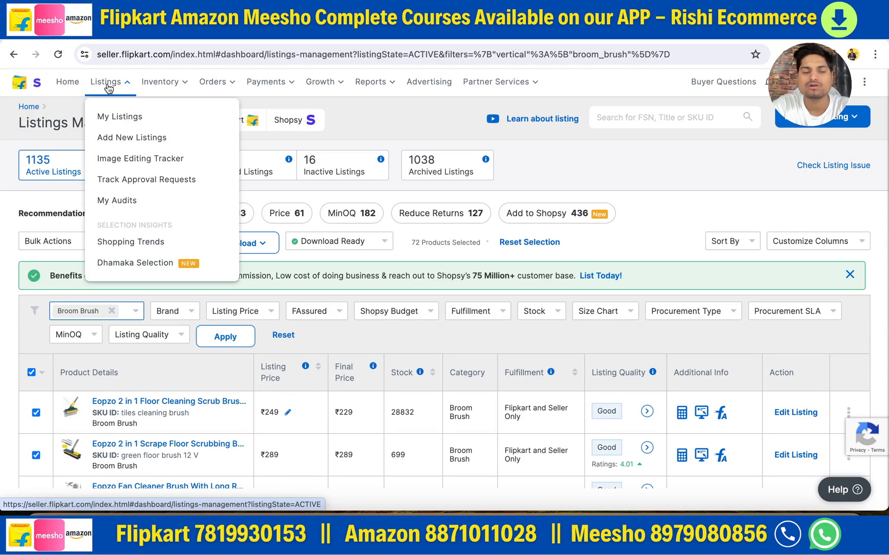
click(119, 138)
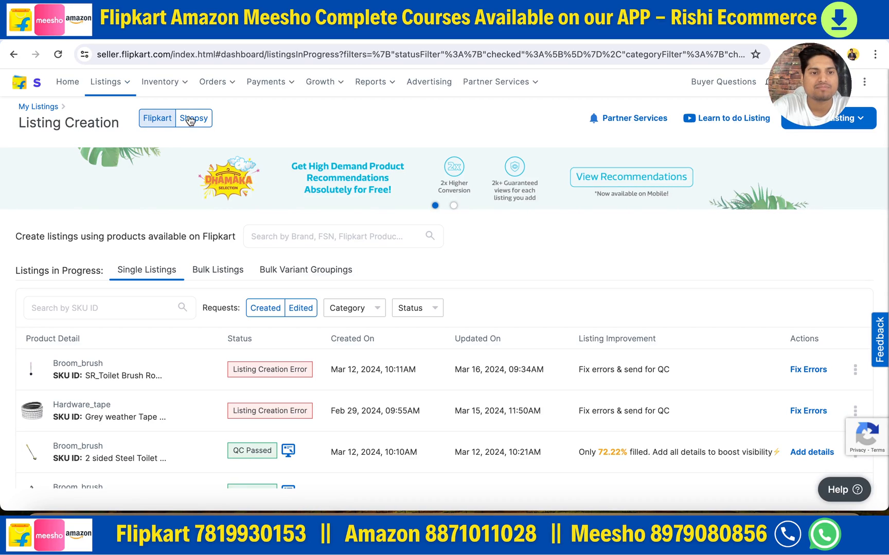
click(191, 120)
click(839, 123)
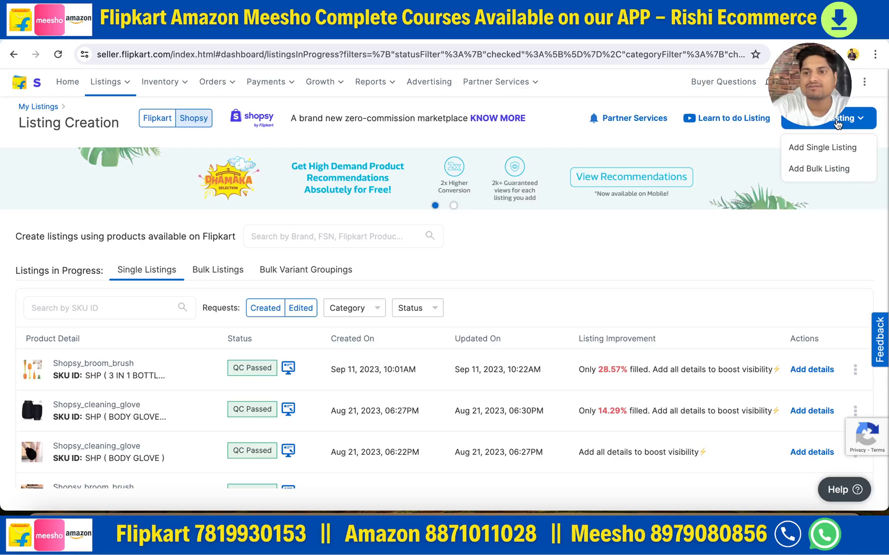
click(811, 174)
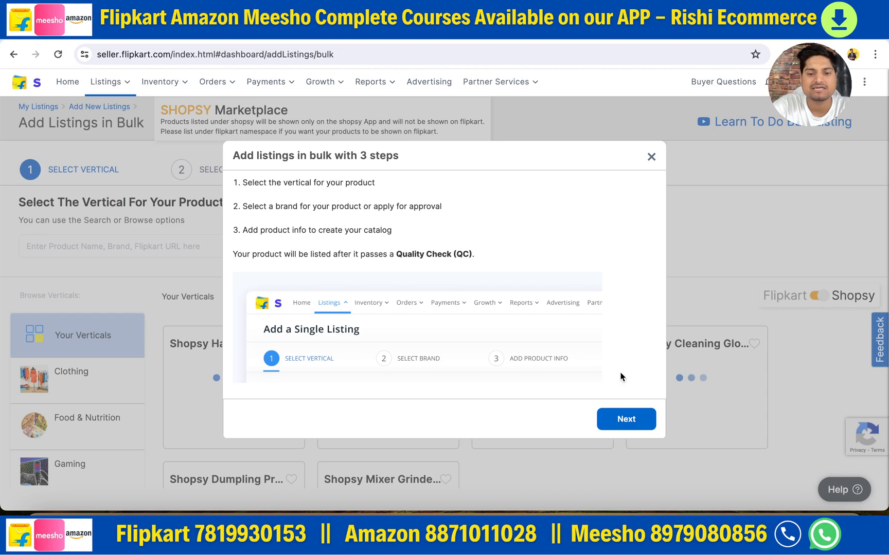
click(651, 156)
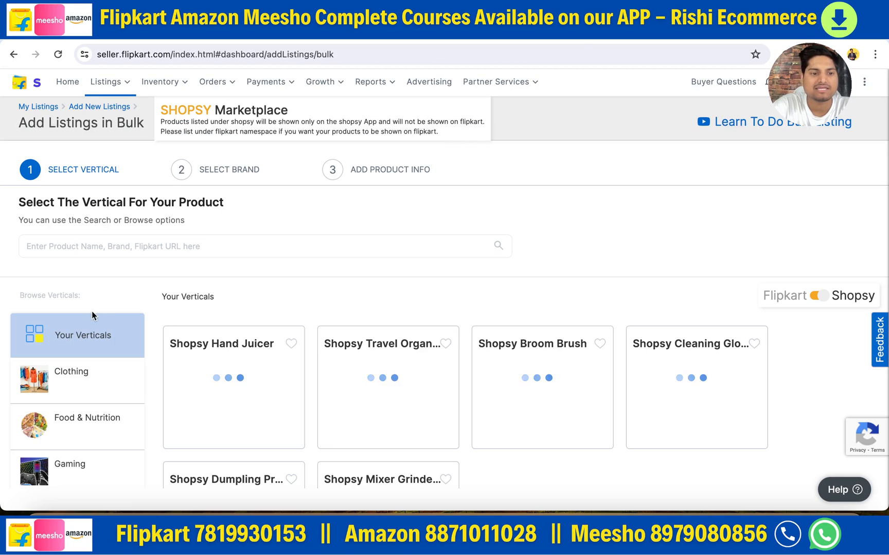
- Search for "broom brush" and select the vertical Shopsy / Housekeeping & Laundry / Shopsy Broom Brush
click(82, 250)
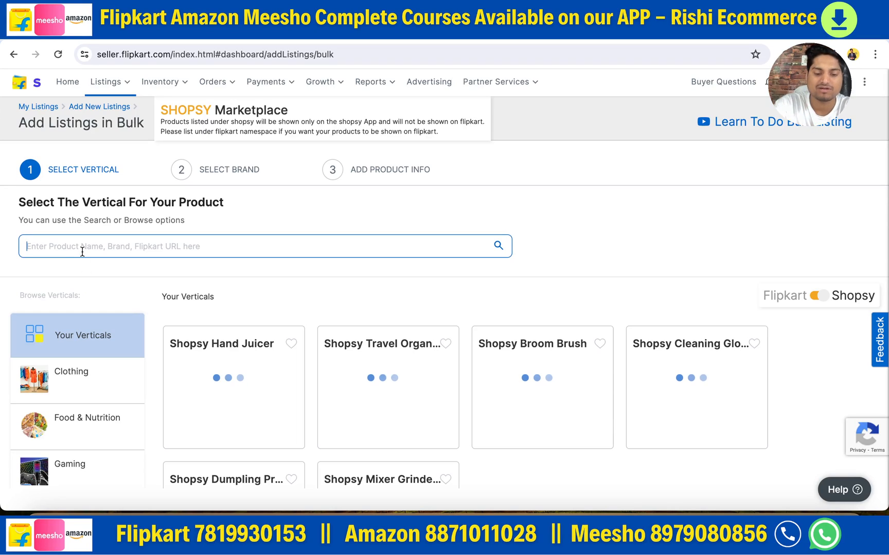
text(broom)
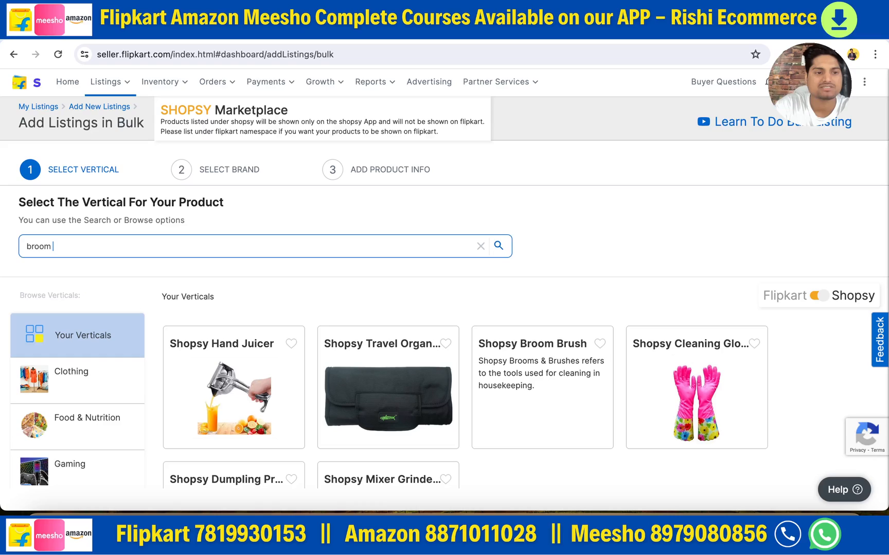
text( brush)
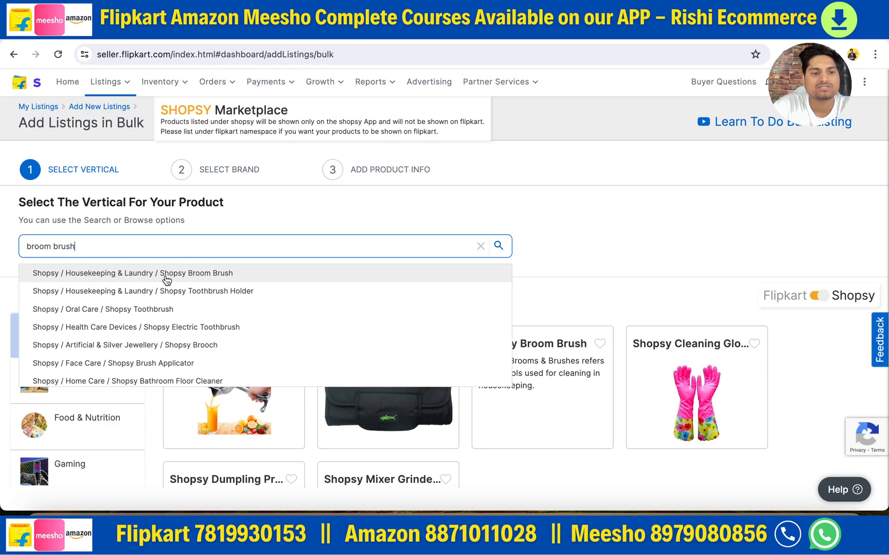
click(166, 274)
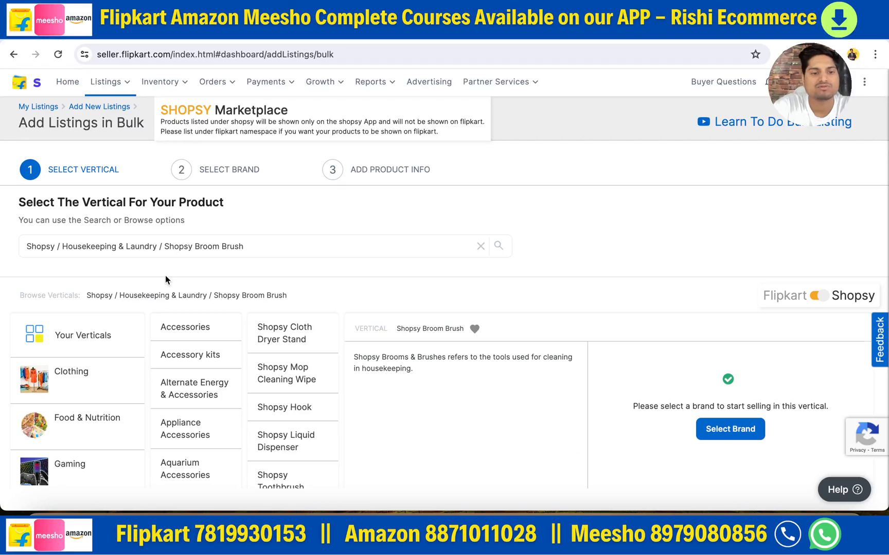
- Choose the brand Eopzo for the Shopsy Broom Brush vertical and create a new listing under it
click(723, 434)
click(266, 366)
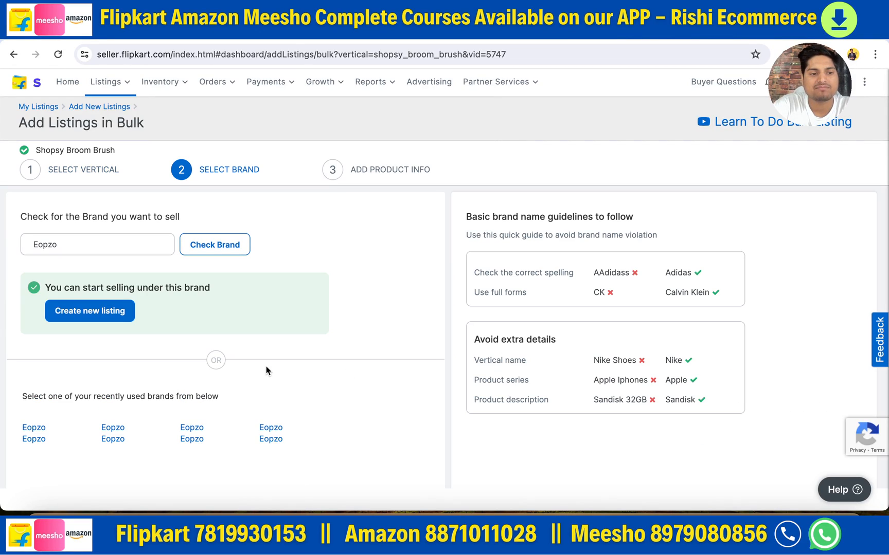
click(98, 319)
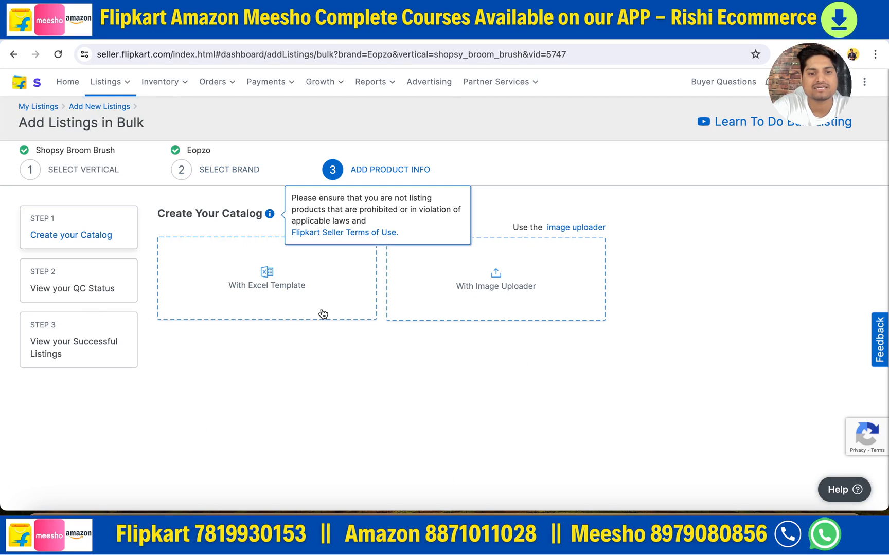
- Download the Shopsy Broom Brush Excel template, open it in Numbers and close the import warnings
click(265, 281)
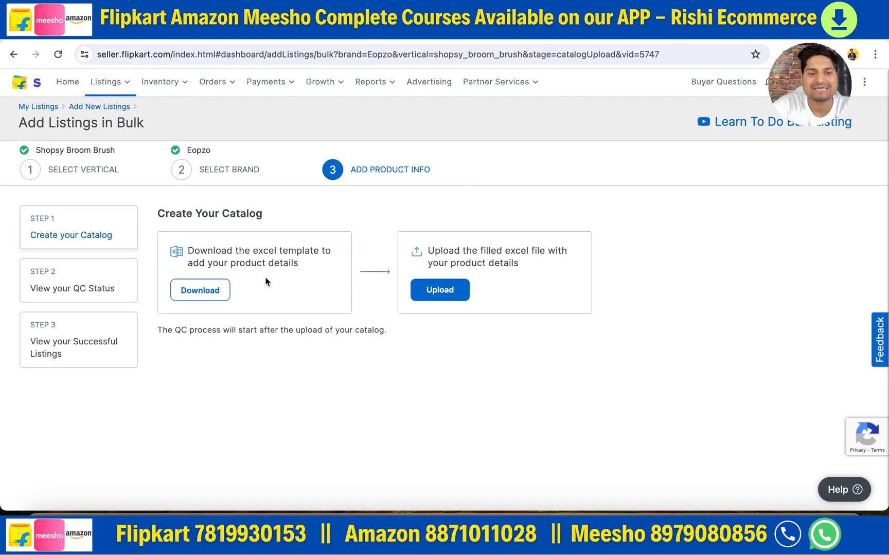
click(203, 294)
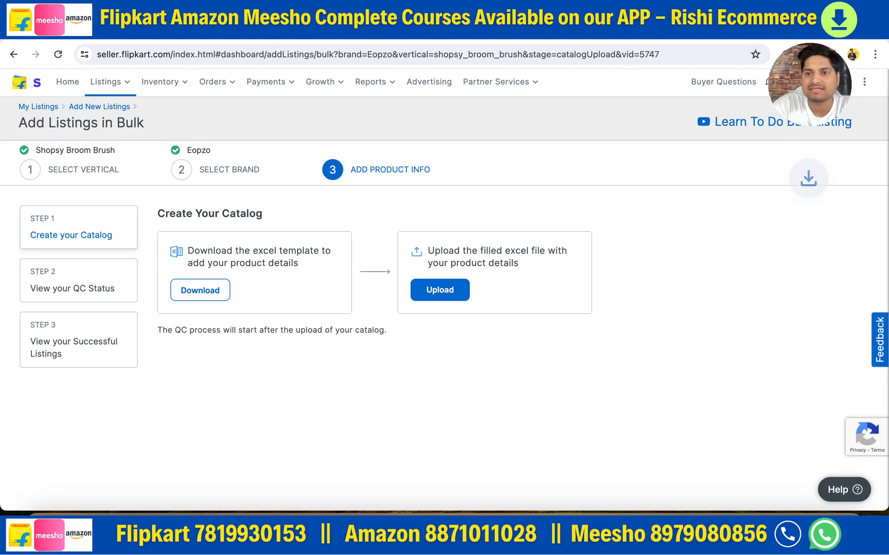
click(707, 101)
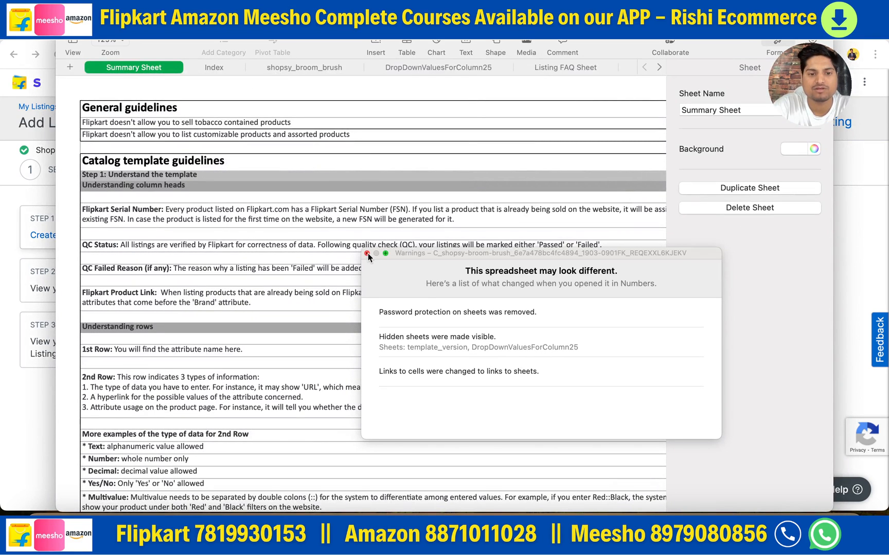
click(366, 253)
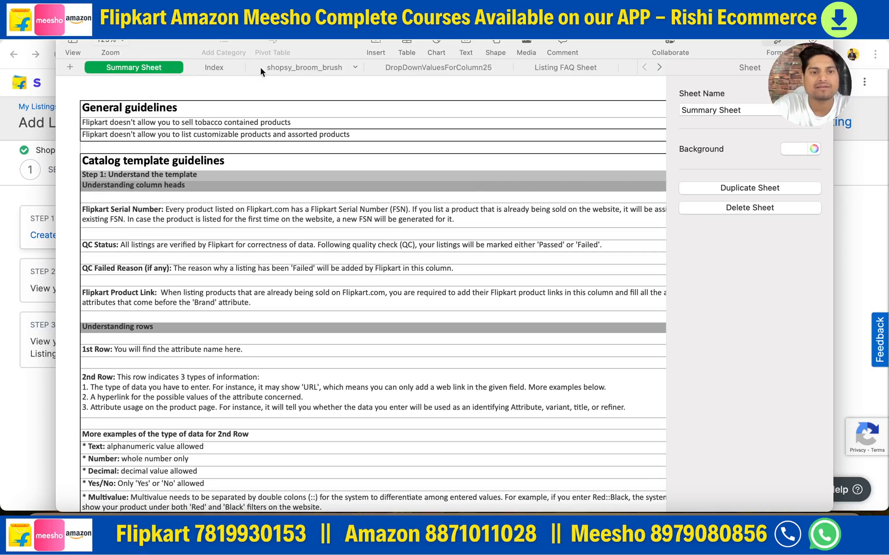
- Examine the attribute columns of the template's shopsy_broom_brush sheet, including Packer Details, Importer Details and Tax Code
click(298, 66)
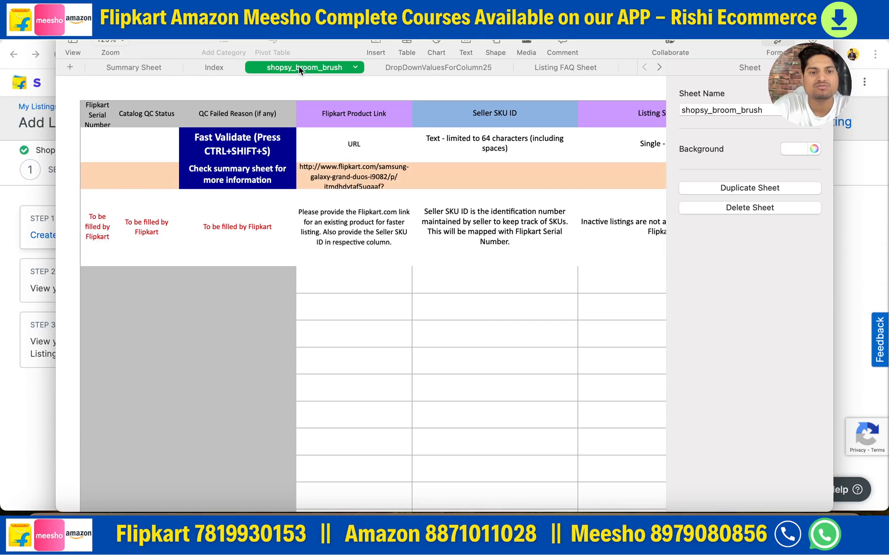
click(348, 284)
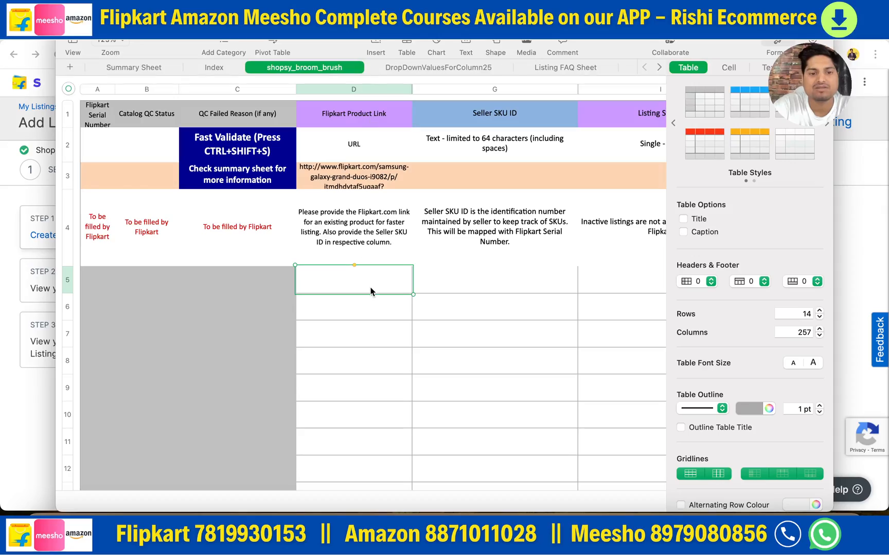
scroll(370, 291, right, 15)
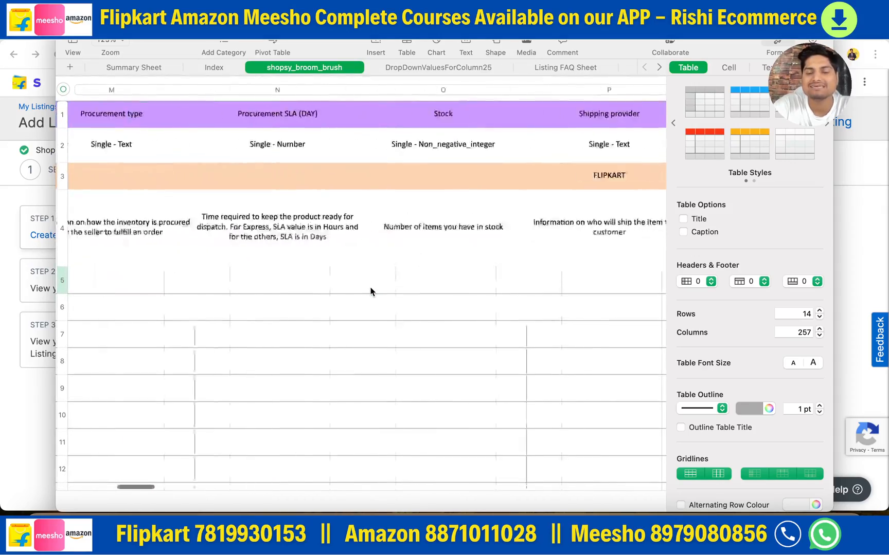
scroll(370, 291, right, 15)
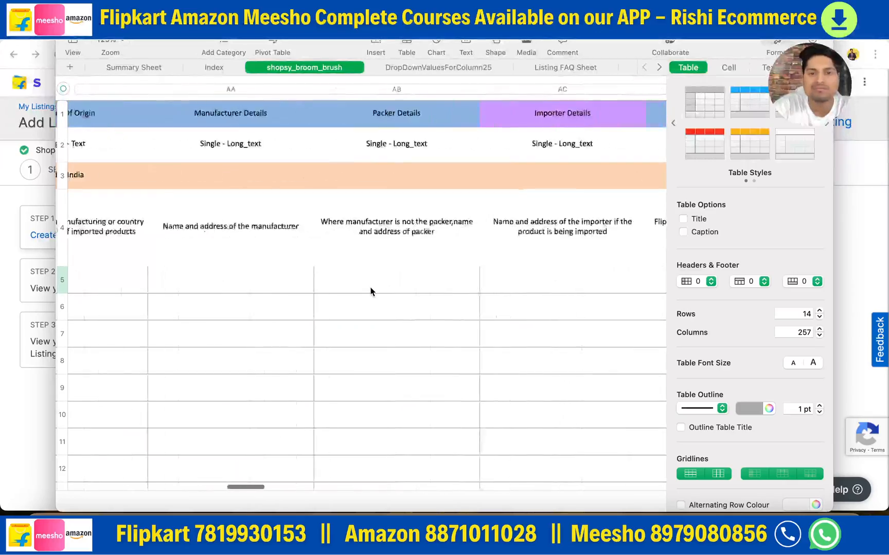
scroll(371, 291, right, 2)
click(329, 113)
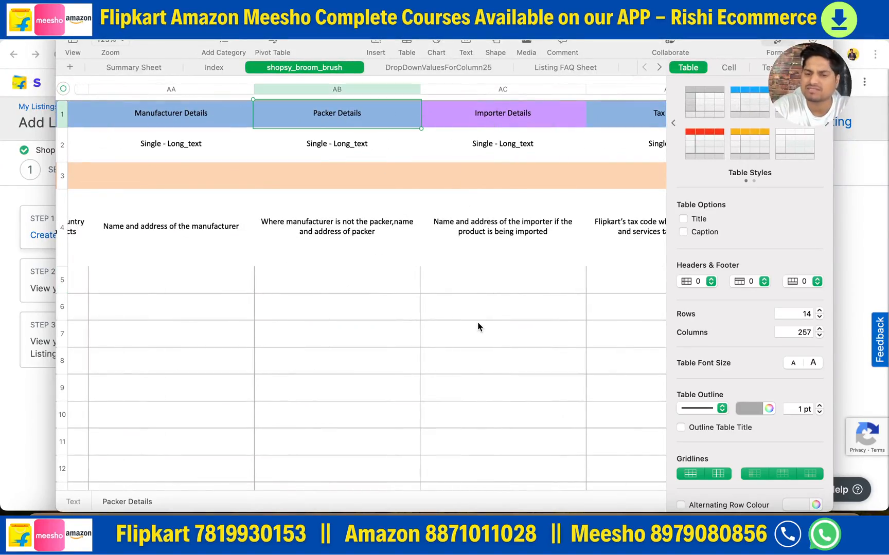
scroll(477, 327, right, 10)
scroll(477, 326, left, 10)
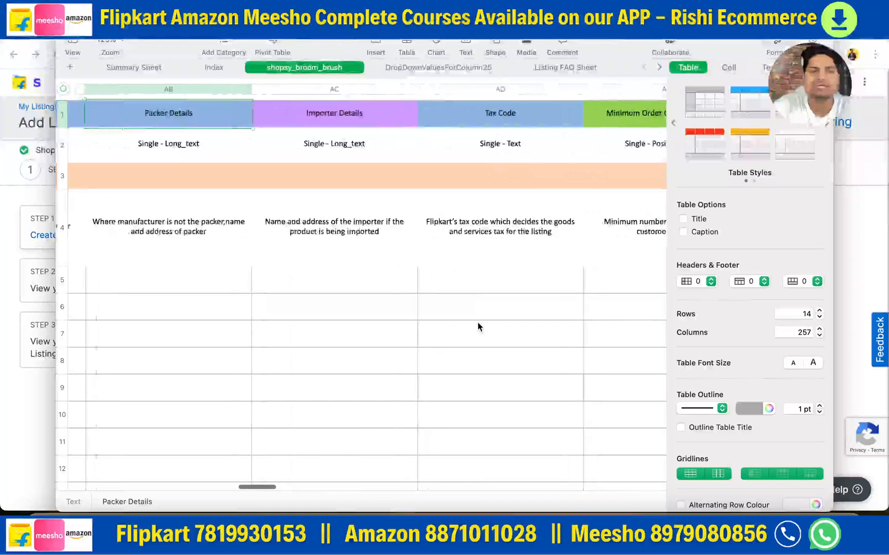
- Examine the template's remaining attribute columns, from Country Of Origin and Importer Details through the image URLs, Group ID and Cleaning Type
scroll(478, 327, left, 2)
click(377, 117)
scroll(354, 164, left, 20)
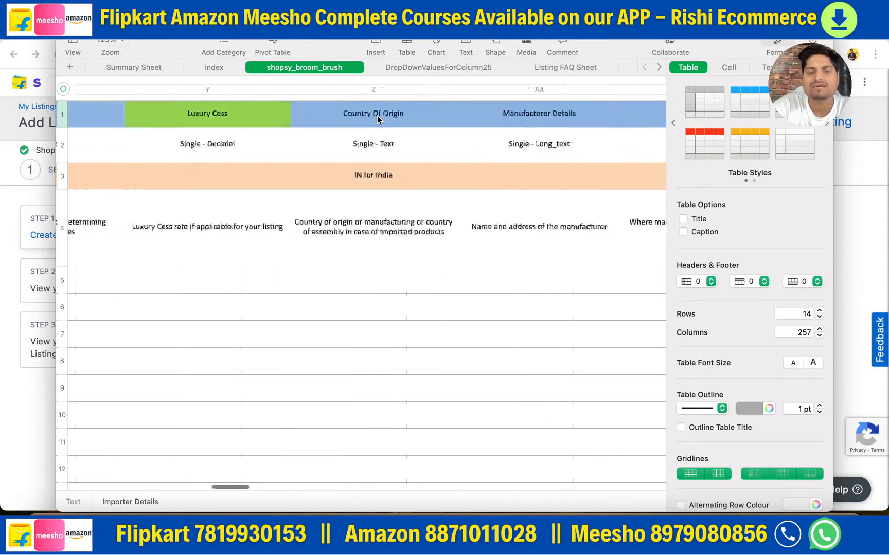
scroll(427, 289, right, 20)
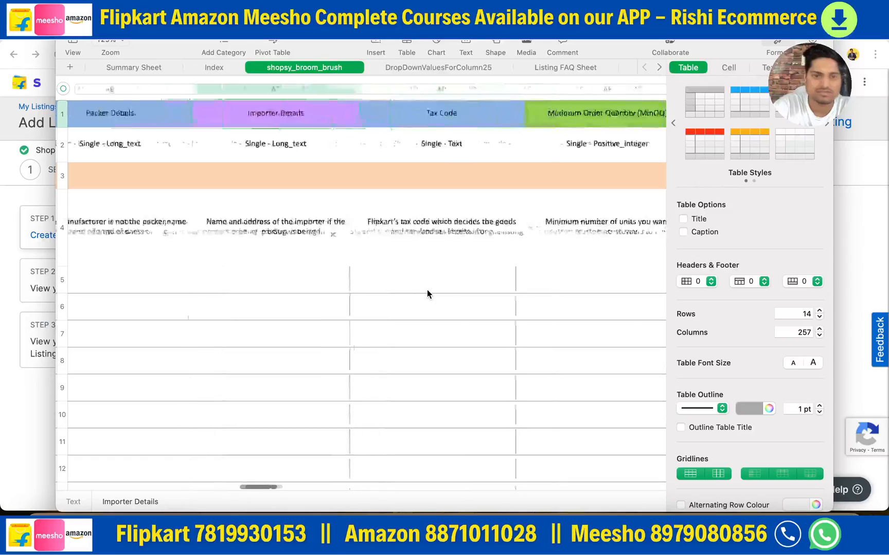
scroll(427, 294, right, 20)
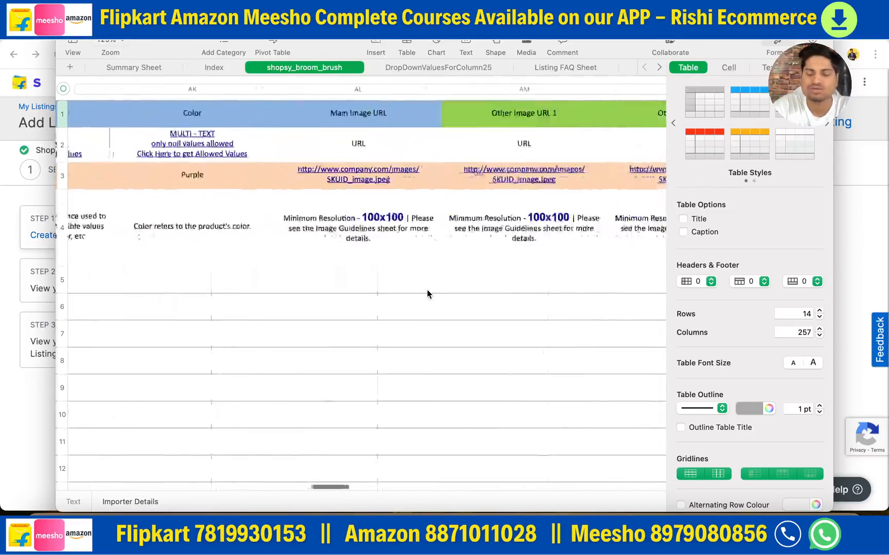
scroll(427, 291, right, 10)
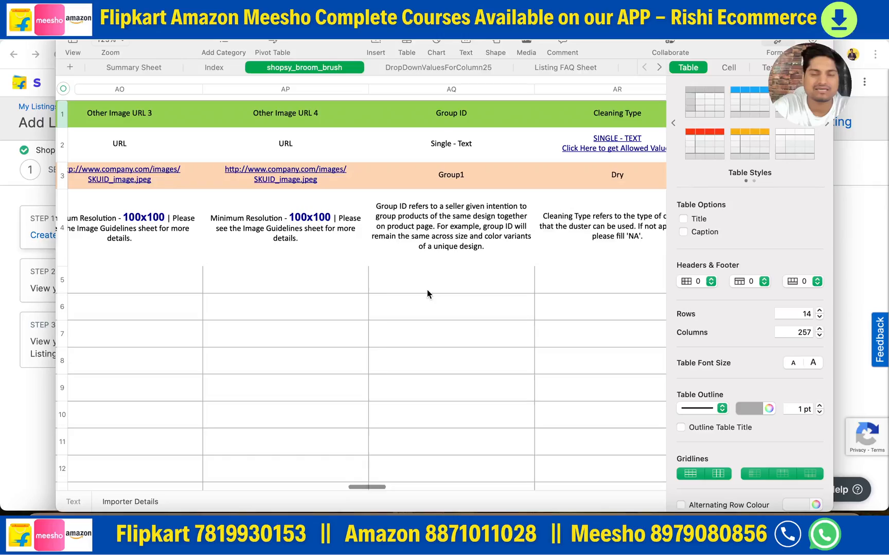
scroll(427, 295, right, 5)
scroll(426, 295, left, 20)
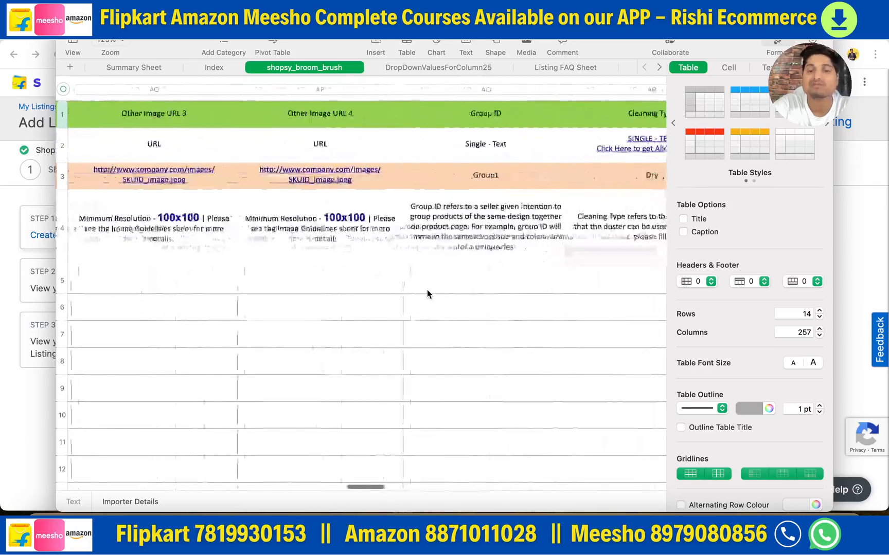
scroll(427, 294, left, 15)
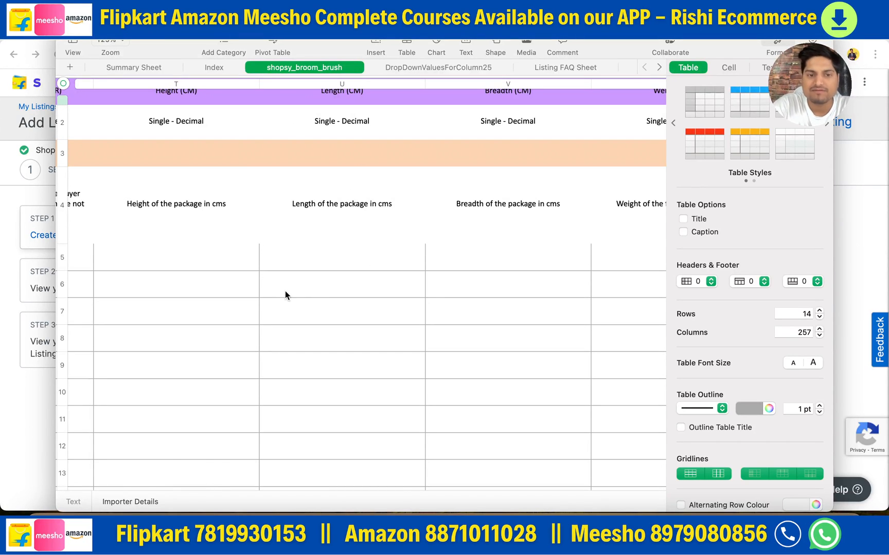
scroll(201, 297, left, 20)
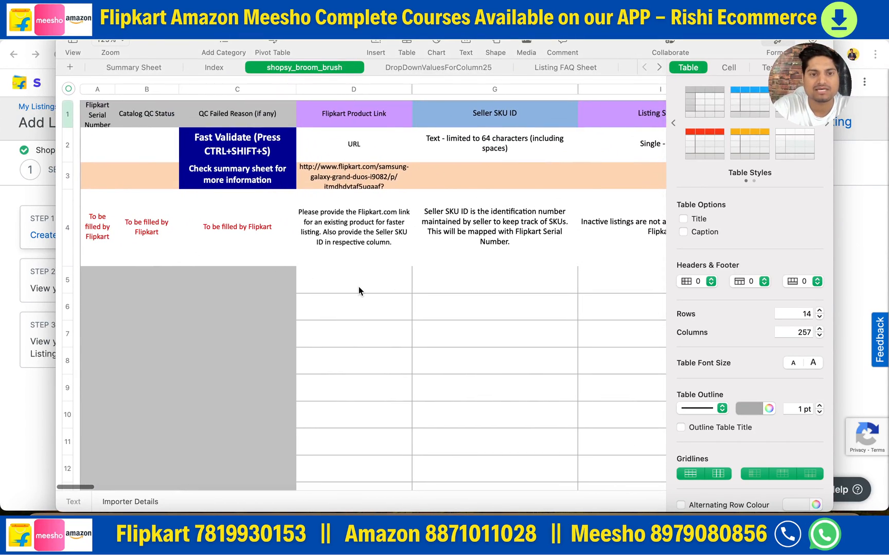
- Review the Flipkart Product Link, Seller SKU ID, Listing Status and MRP (INR) columns at the template's first empty entry row
click(358, 287)
click(472, 291)
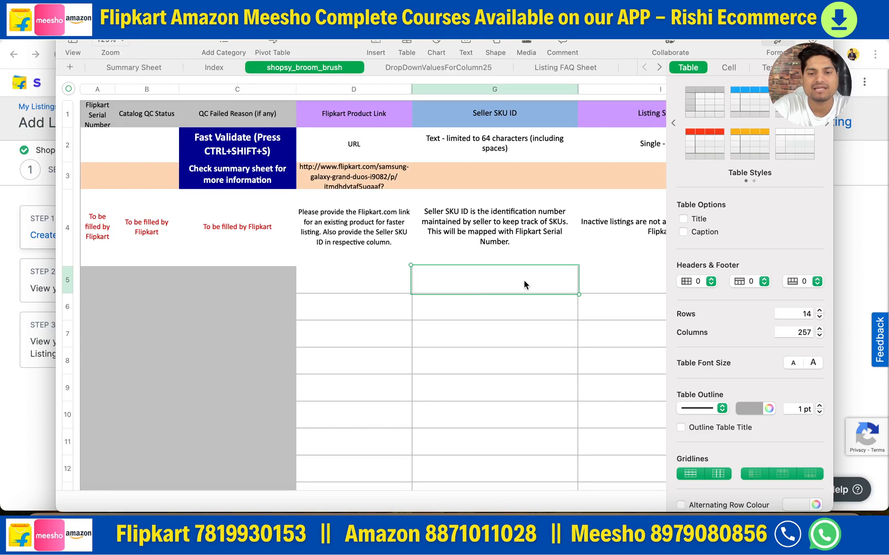
scroll(524, 280, right, 5)
click(553, 286)
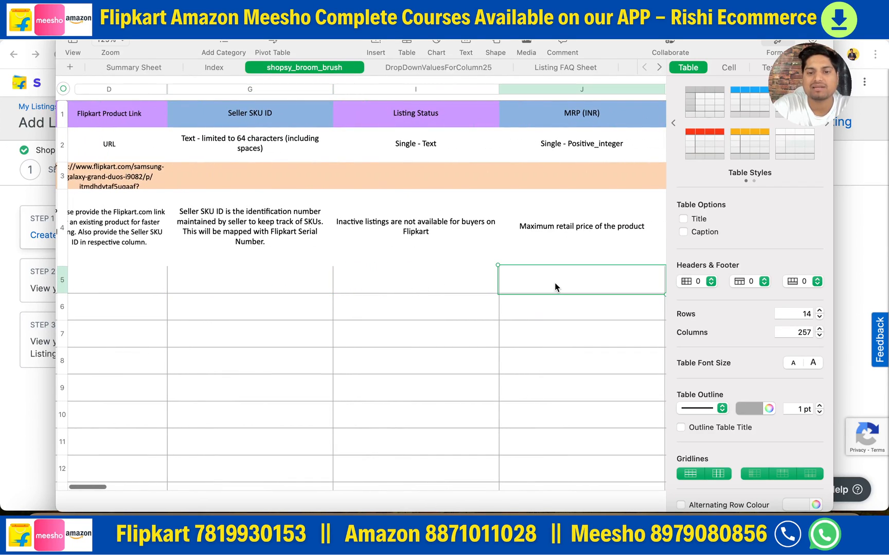
scroll(554, 287, right, 3)
click(496, 116)
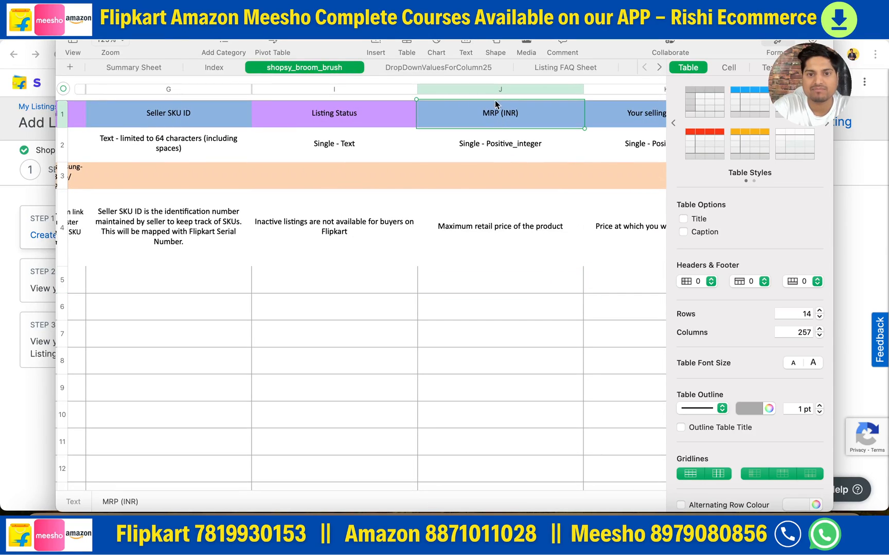
click(493, 285)
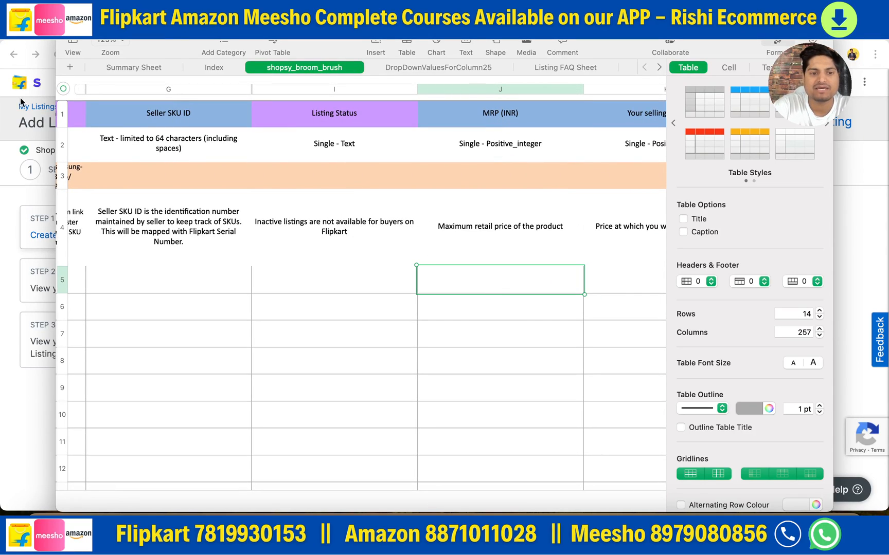
- Switch to the "shopsy ;listings" spreadsheet in Google Sheets and examine the listing sheet's procurement, package, delivery charge and tax columns
click(3, 229)
click(206, 32)
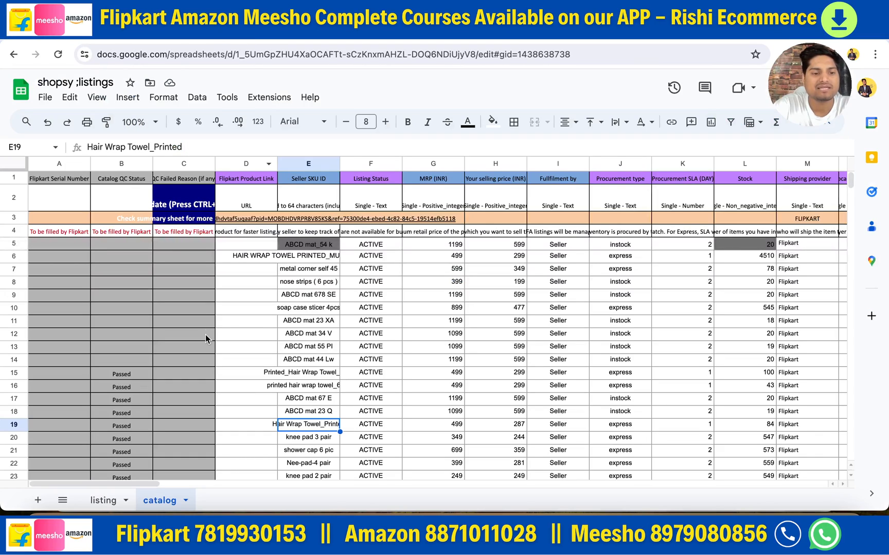
click(103, 500)
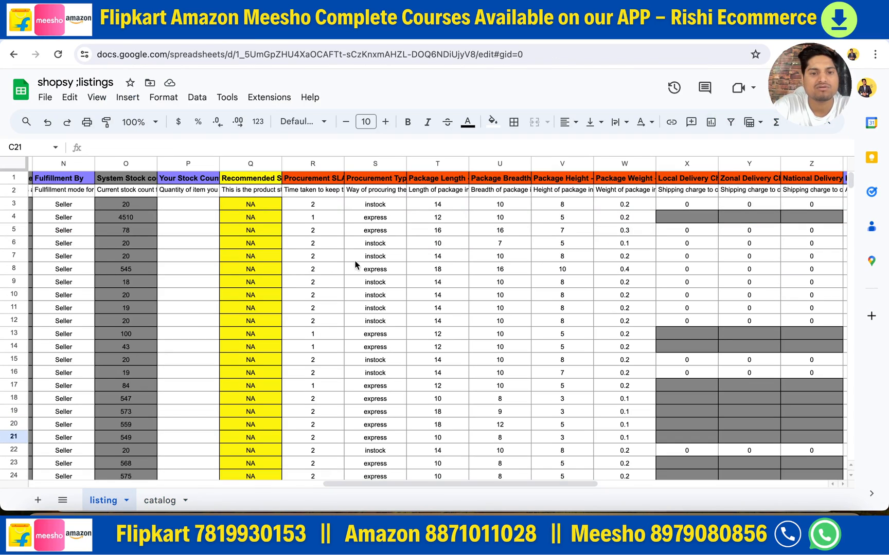
scroll(395, 260, right, 5)
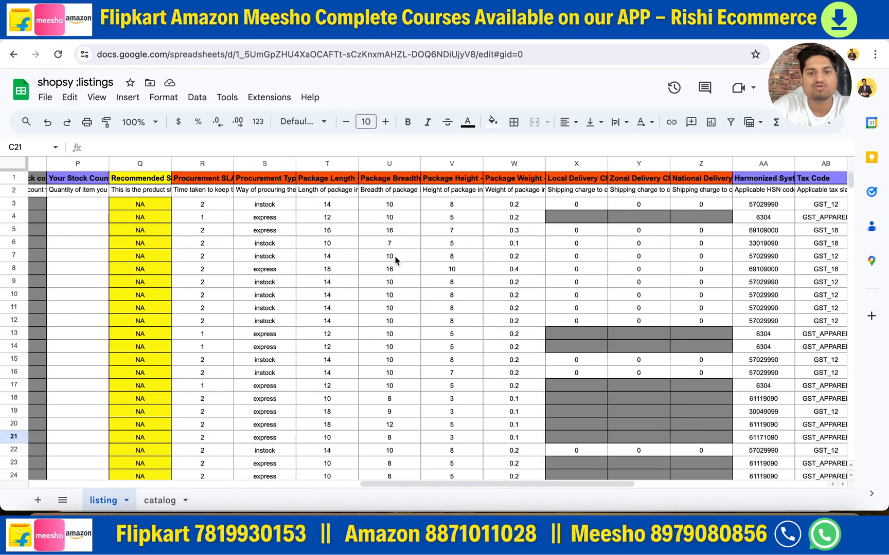
scroll(395, 260, right, 2)
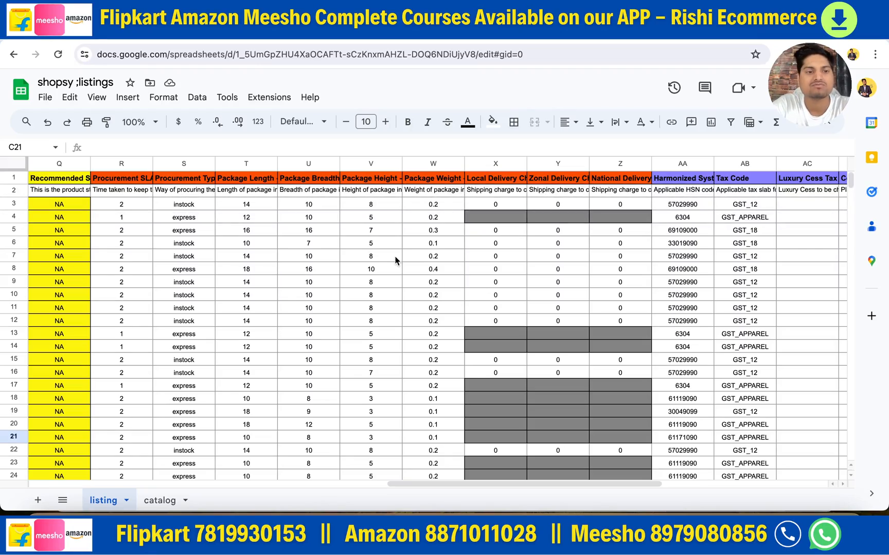
scroll(326, 236, right, 10)
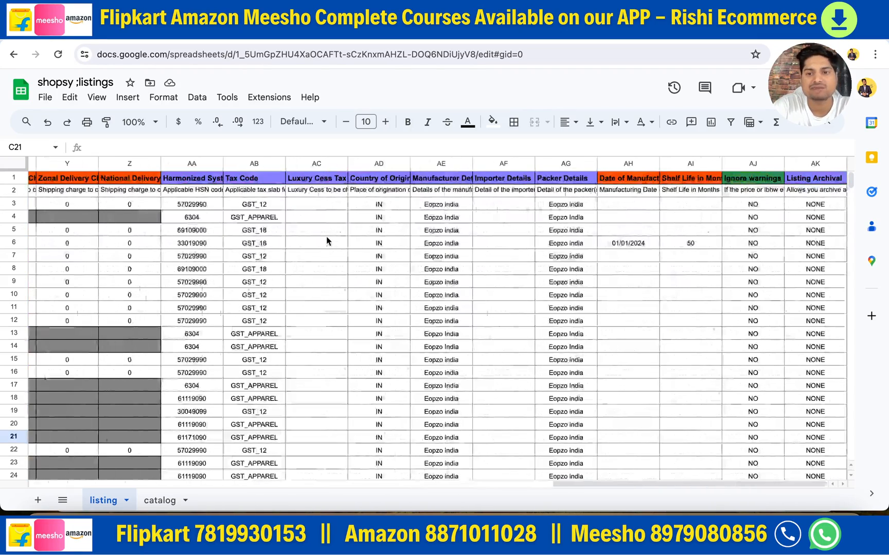
scroll(326, 236, left, 5)
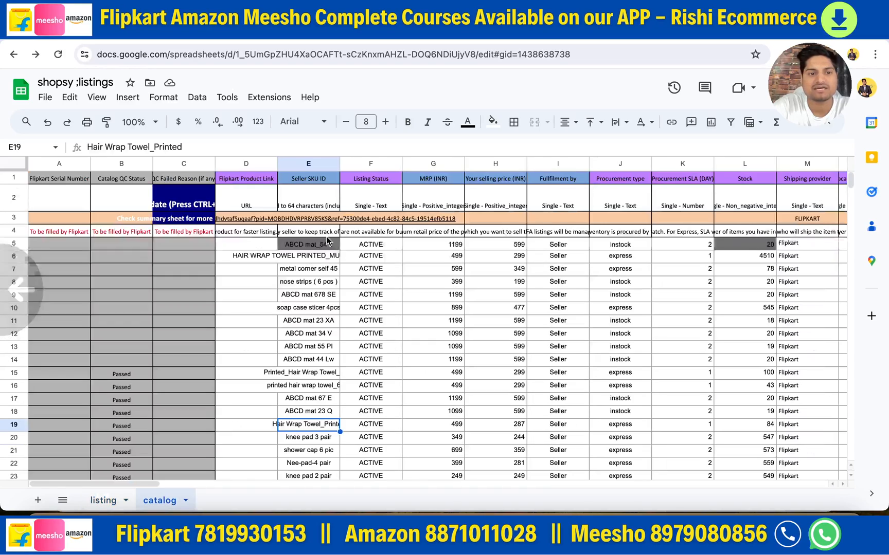
- Return to the listing sheet and review its HSN code, Tax Code, Country of Origin, manufacturer, importer and packer columns
click(103, 500)
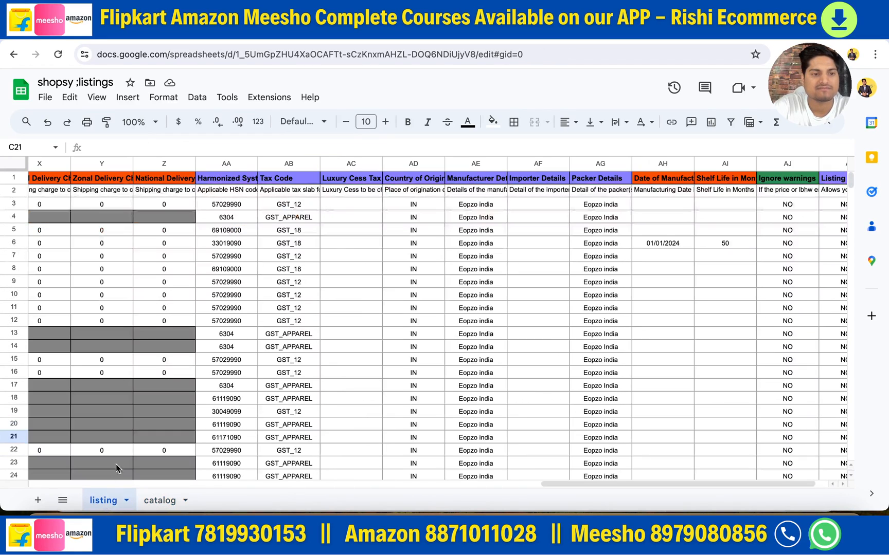
scroll(168, 370, left, 5)
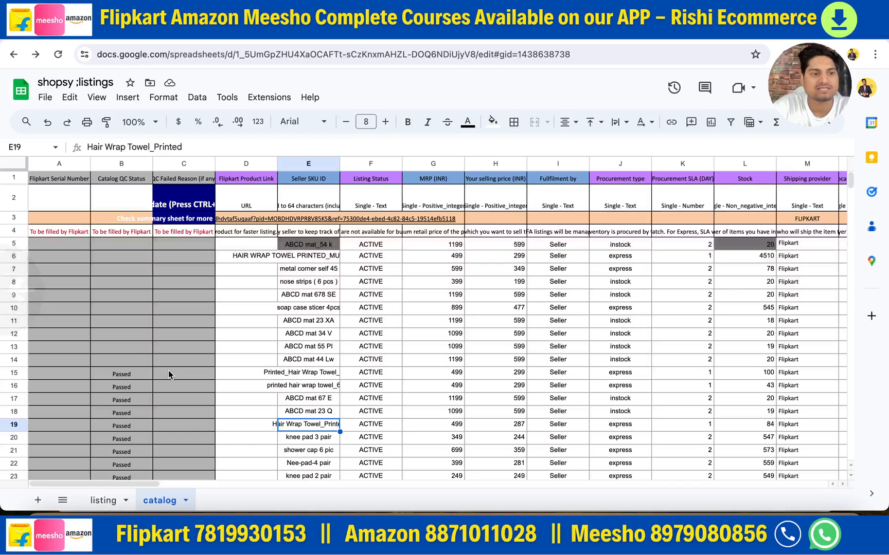
click(102, 500)
click(235, 310)
scroll(235, 310, left, 5)
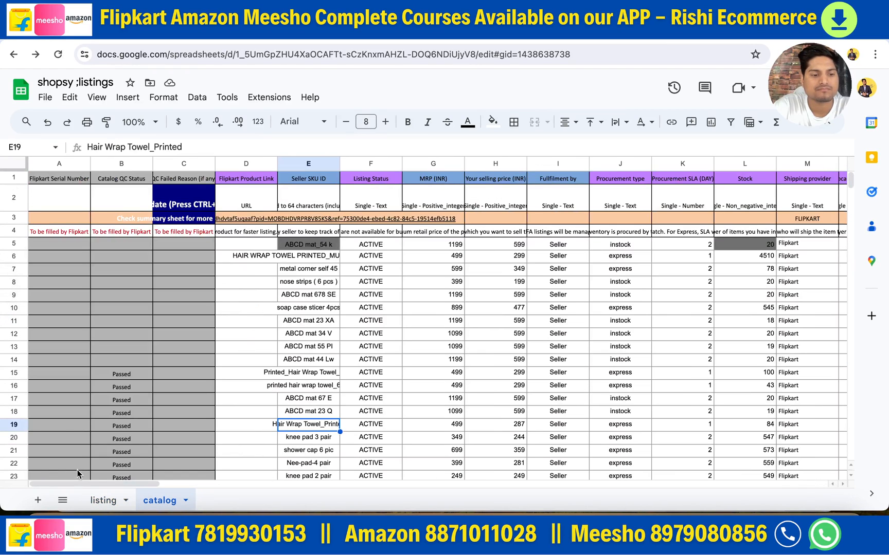
click(101, 507)
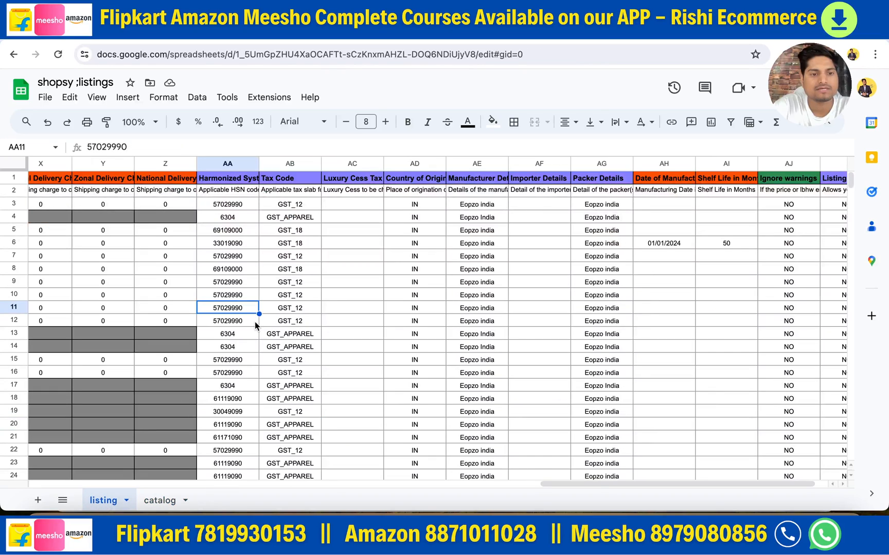
scroll(327, 284, right, 2)
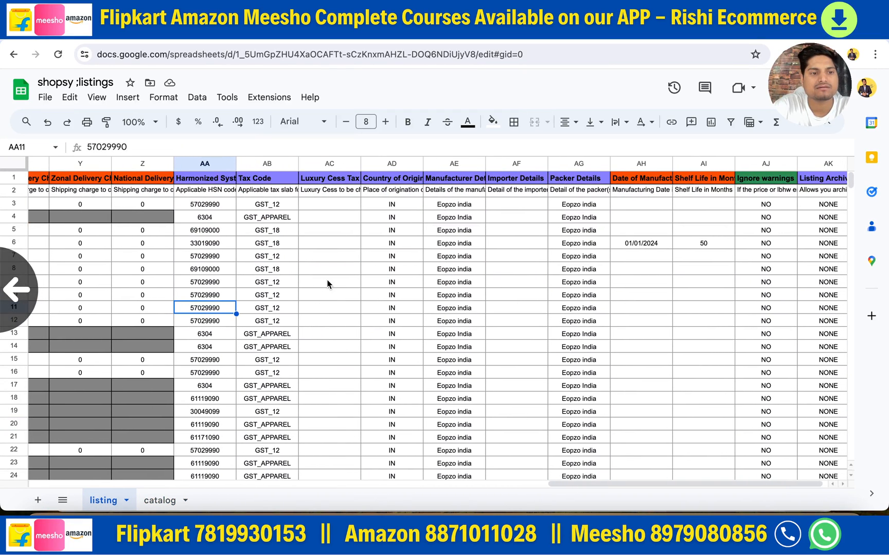